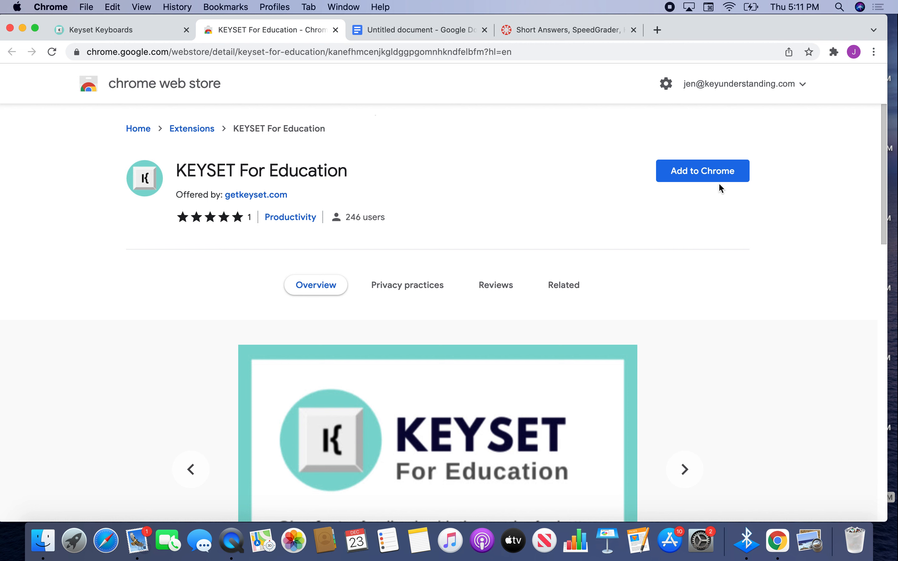
# Add the KEYSET For Education extension to Chrome and pin it
pyautogui.click(707, 172)
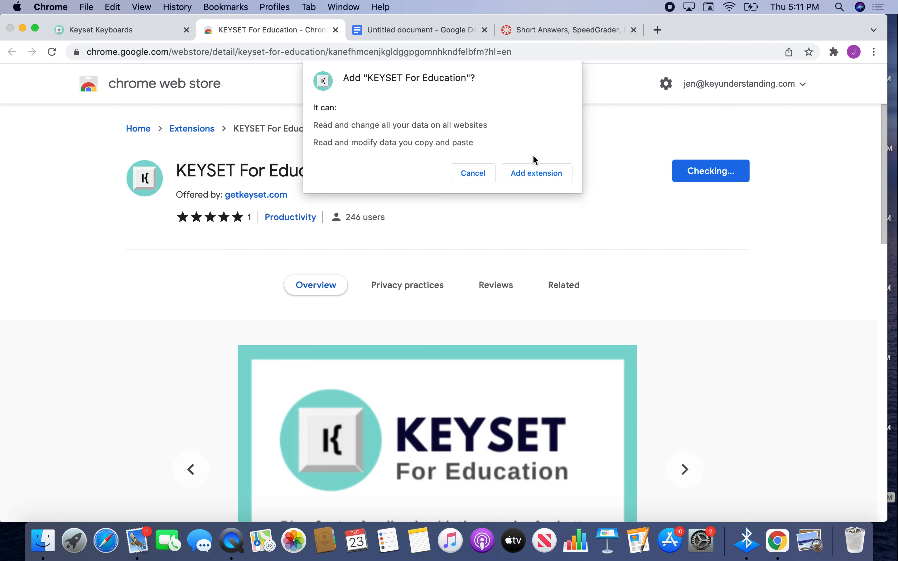
pyautogui.click(535, 174)
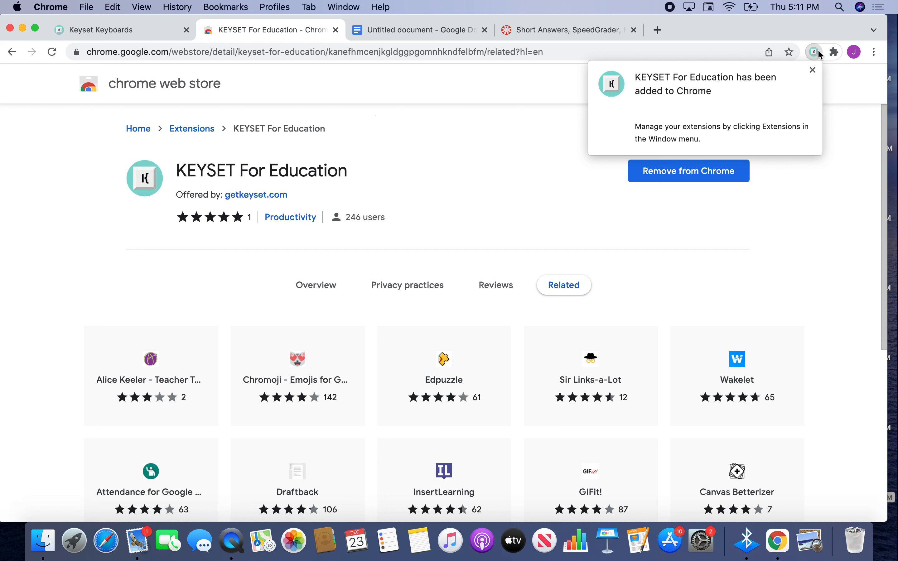
pyautogui.click(835, 52)
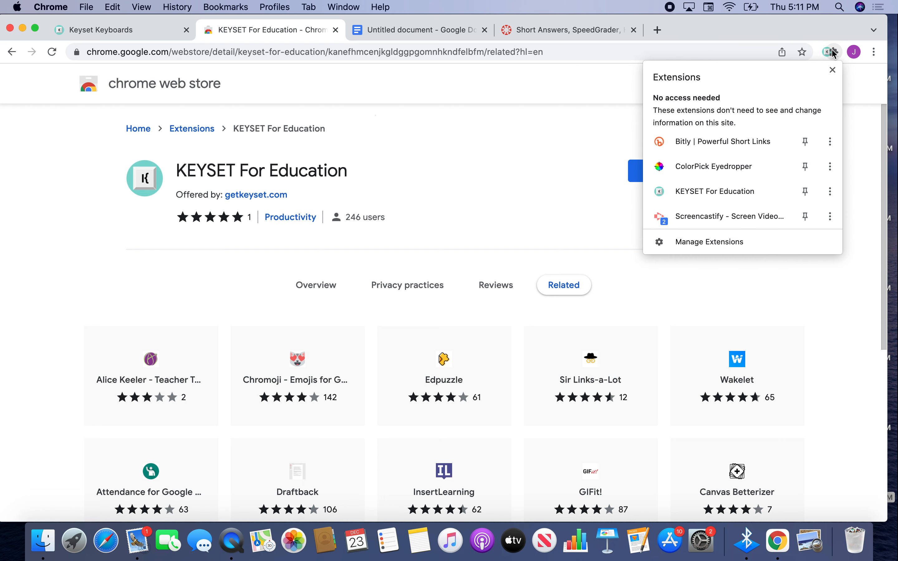
pyautogui.click(806, 192)
pyautogui.click(555, 141)
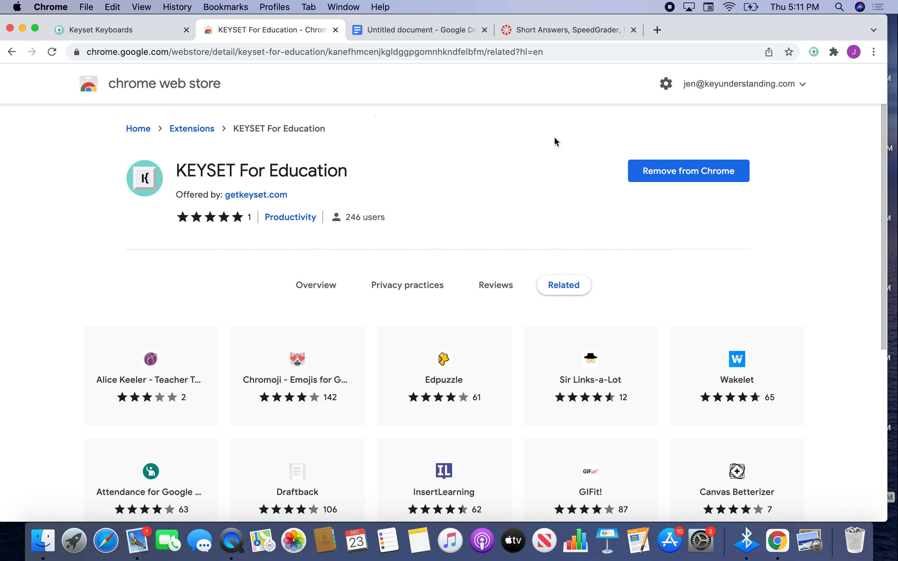
# Switch to the Keyset Keyboards page and open the shared GENERAL Essay Feedback keyboard
pyautogui.click(111, 29)
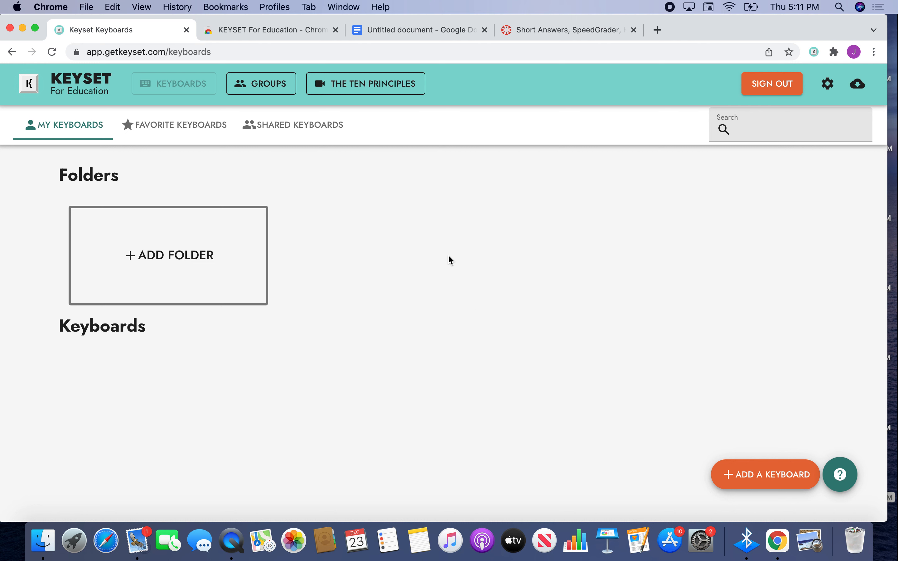
pyautogui.click(299, 129)
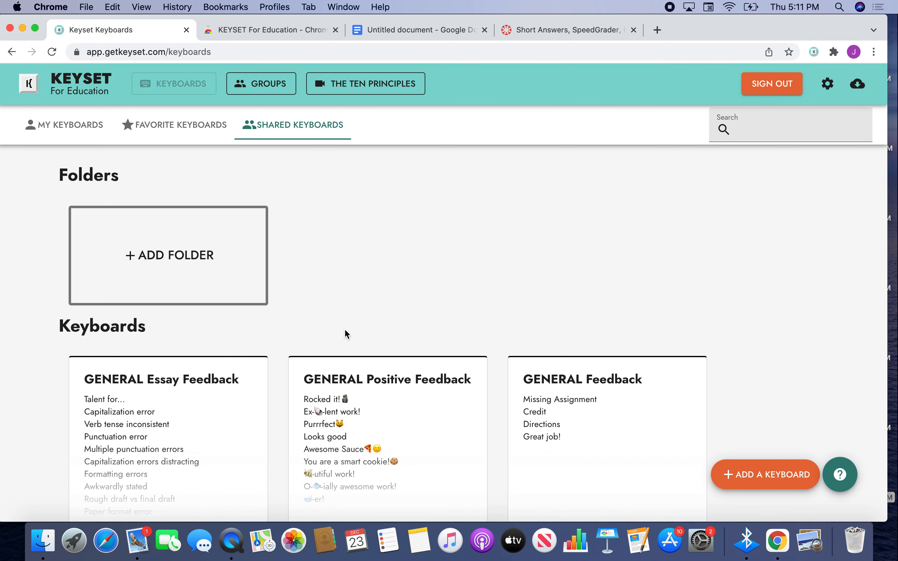
pyautogui.scroll(-2, 345, 334)
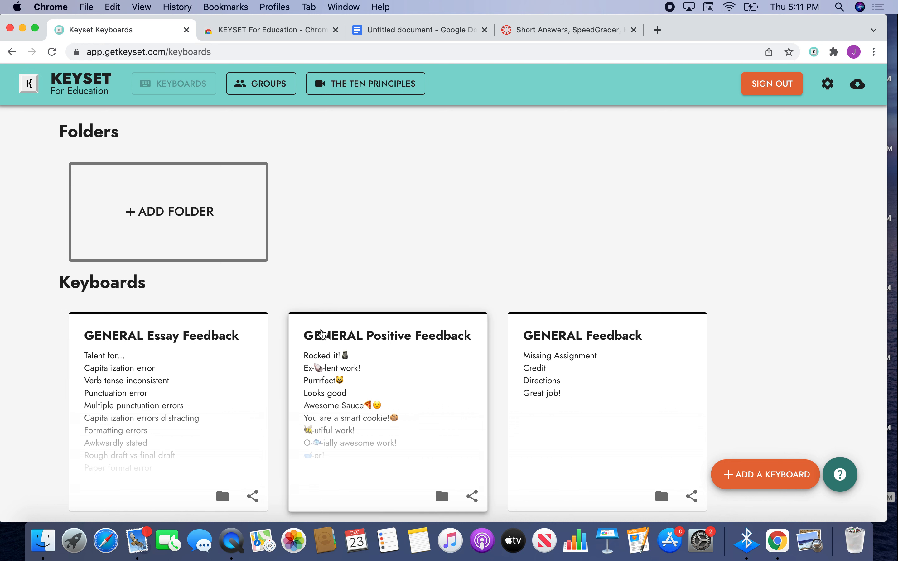
pyautogui.click(166, 339)
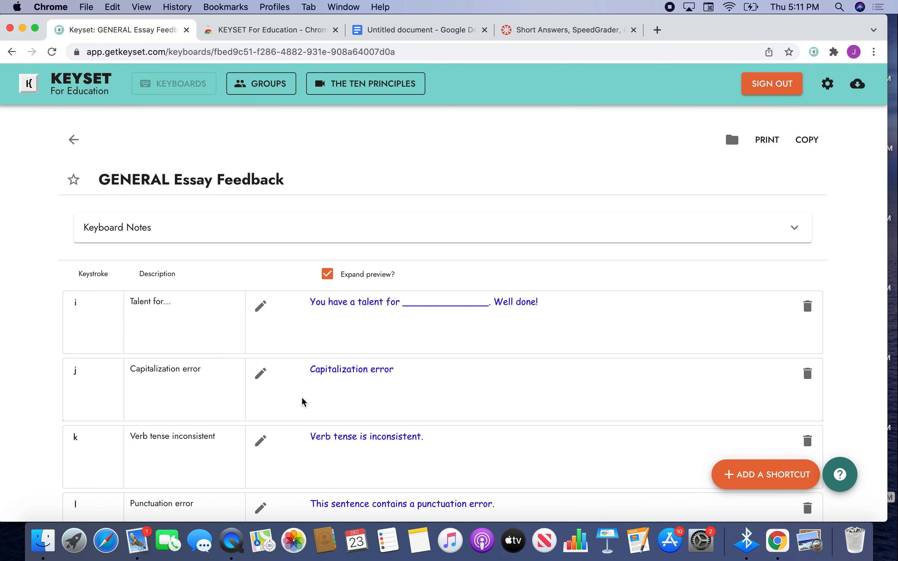
# Look through the GENERAL Essay Feedback shortcuts and make a copy of the keyboard
pyautogui.scroll(-12, 302, 399)
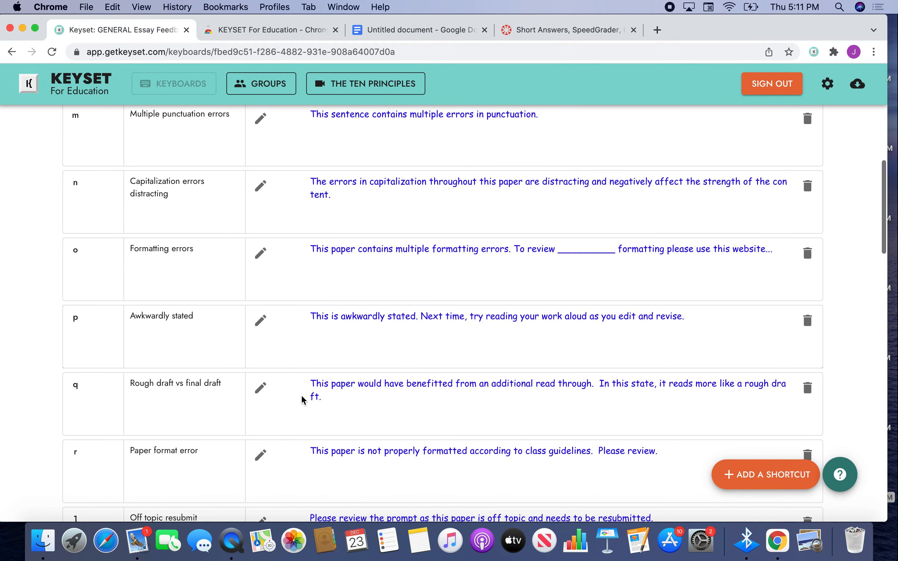
pyautogui.scroll(-8, 302, 397)
pyautogui.scroll(-10, 302, 400)
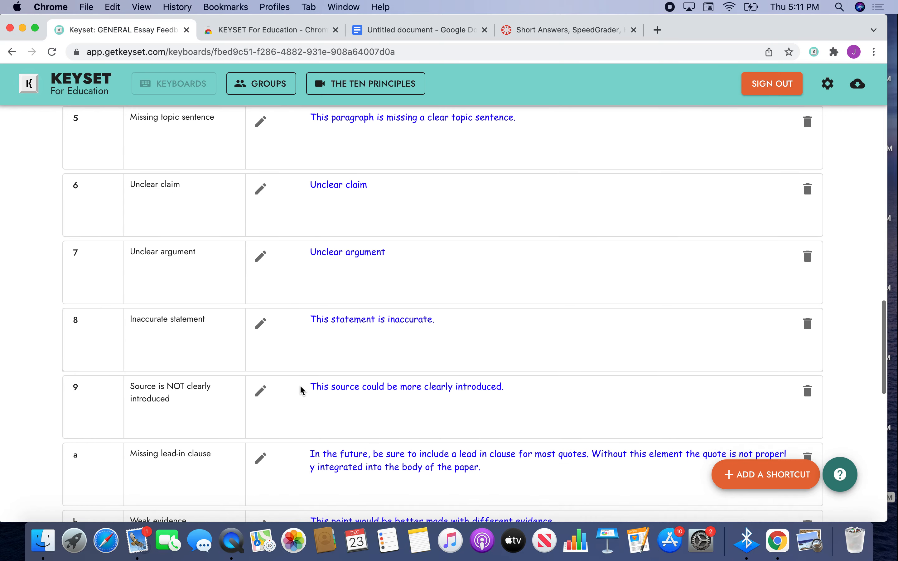
pyautogui.scroll(-5, 301, 387)
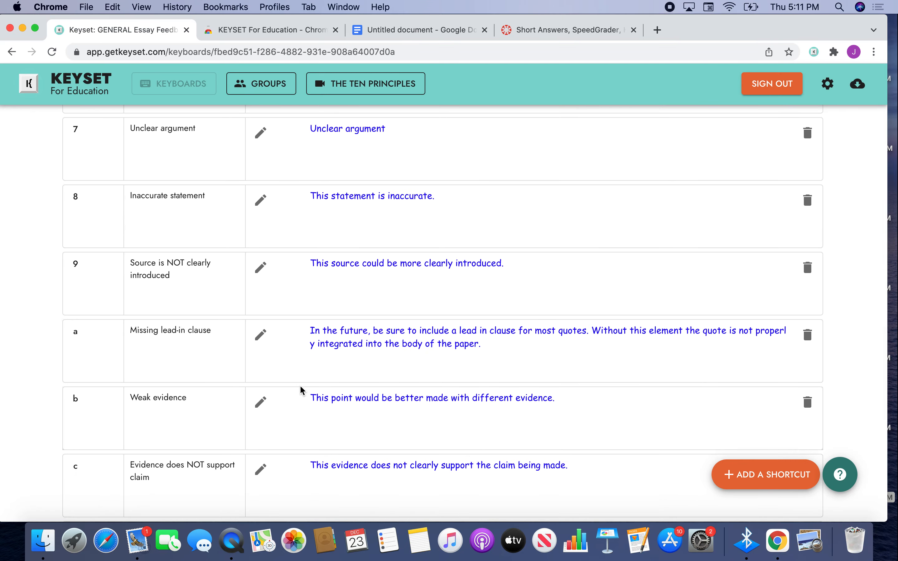
pyautogui.scroll(-7, 300, 387)
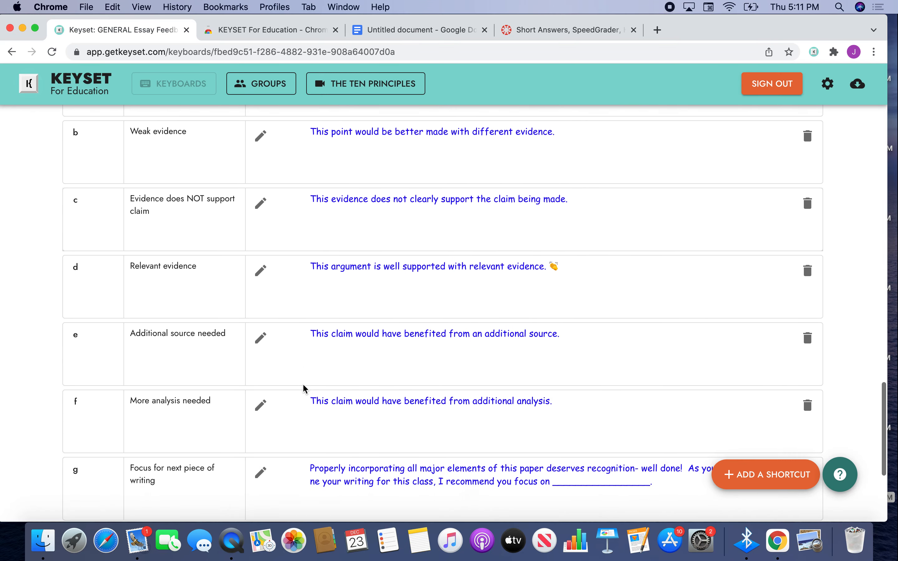
pyautogui.scroll(-2, 303, 388)
pyautogui.scroll(20, 302, 387)
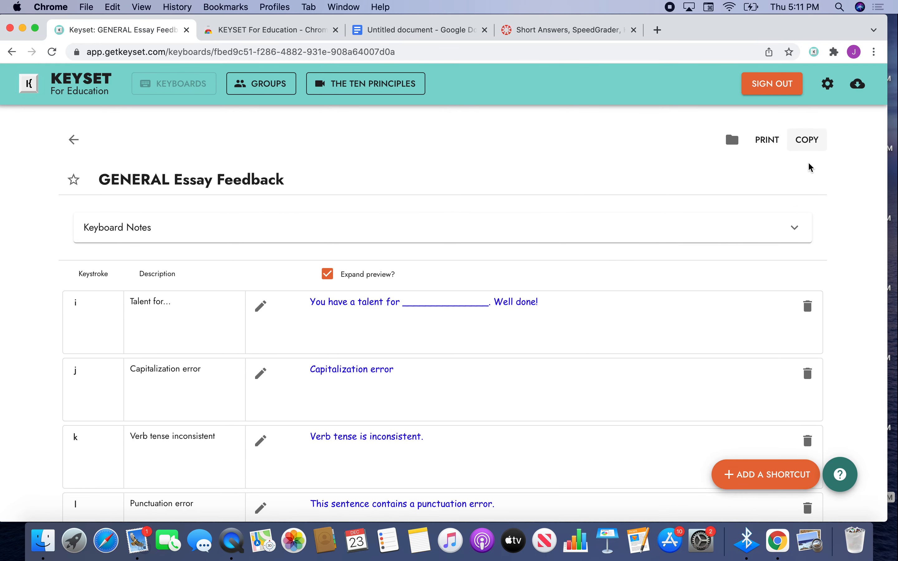
pyautogui.click(806, 148)
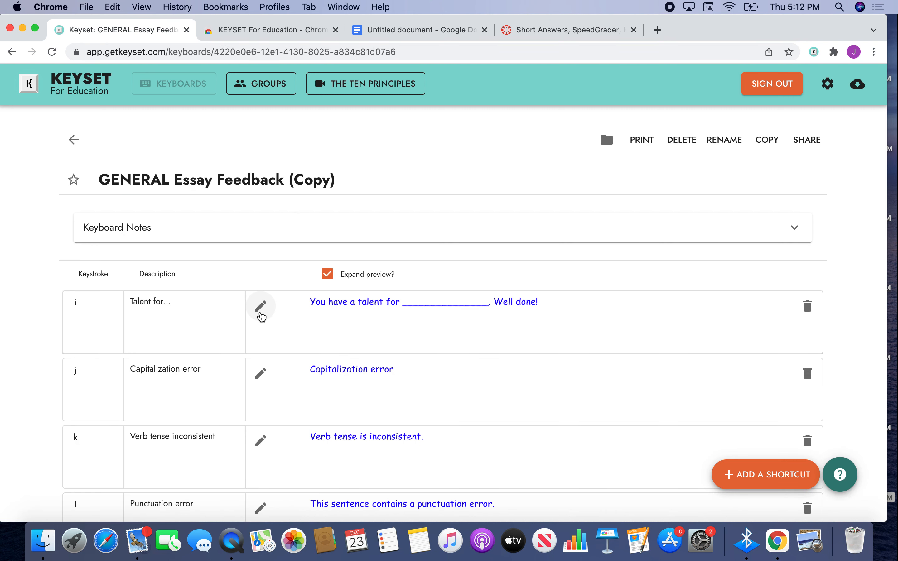
pyautogui.click(261, 315)
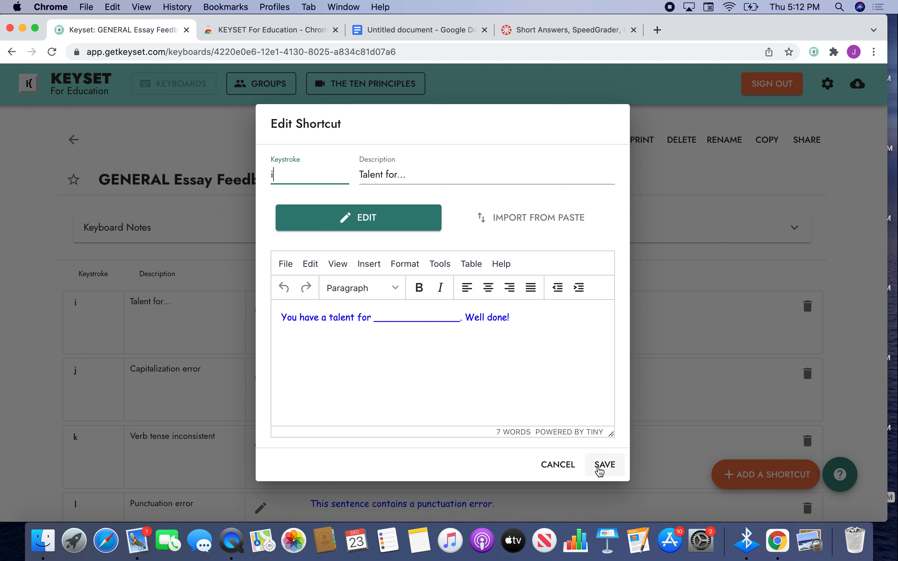
pyautogui.press('BackSpace')
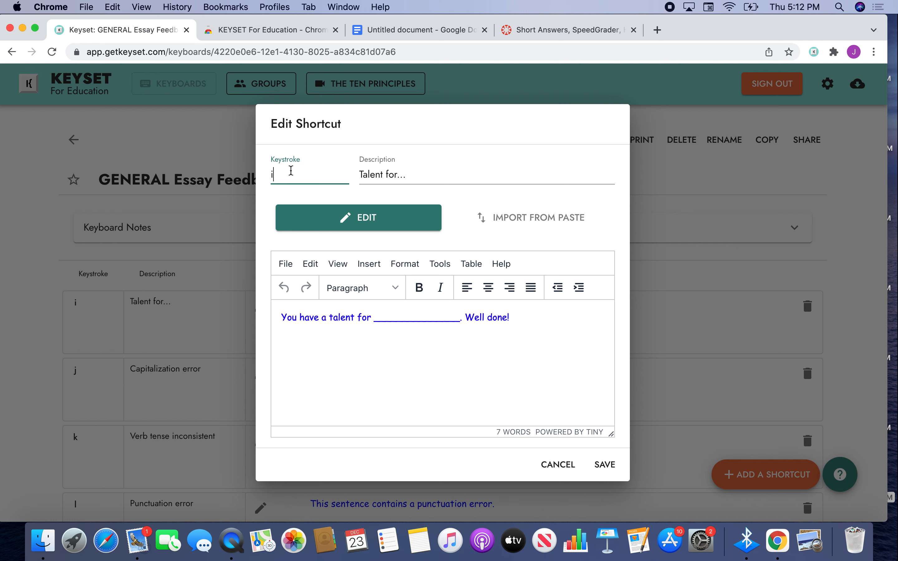
pyautogui.write('i')
pyautogui.click(566, 469)
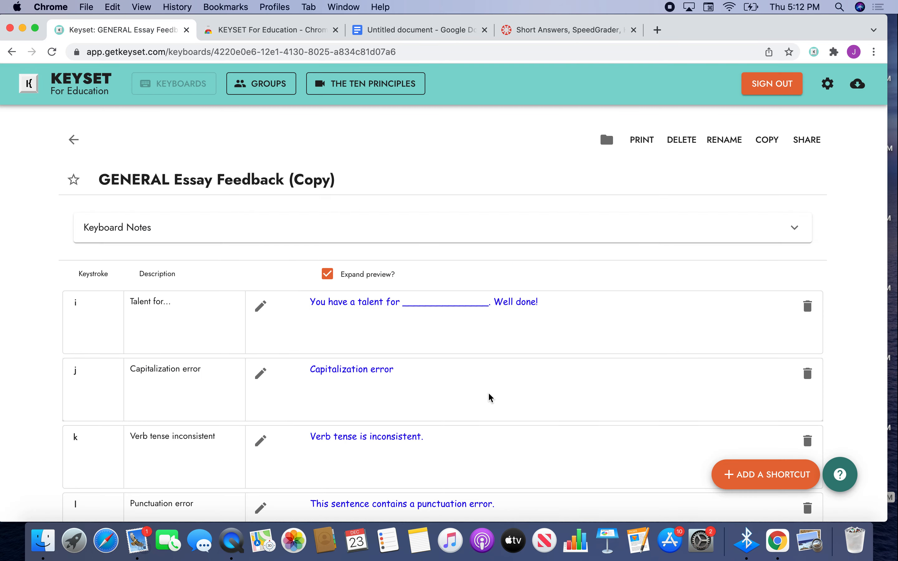
# Return to the keyboards overview and add a new keyboard named New Essay
pyautogui.click(73, 141)
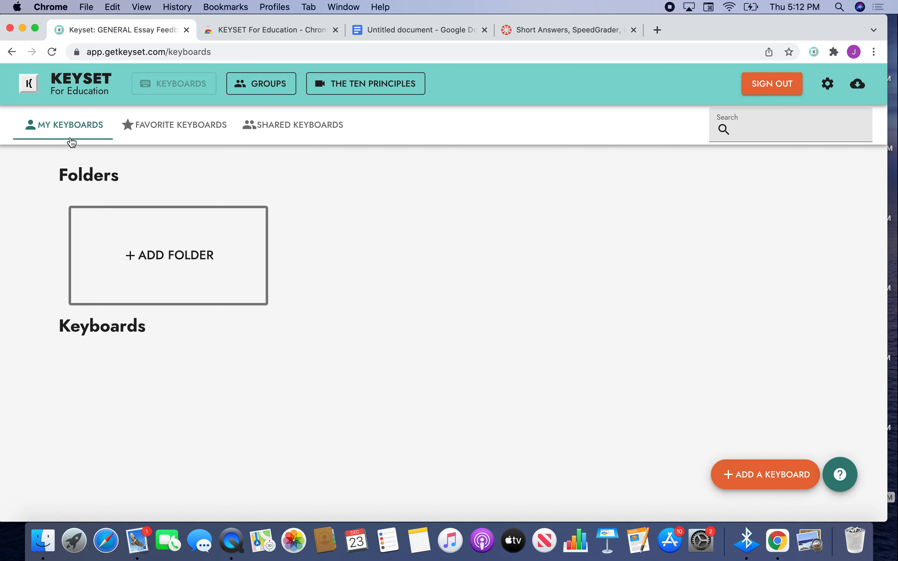
pyautogui.click(277, 128)
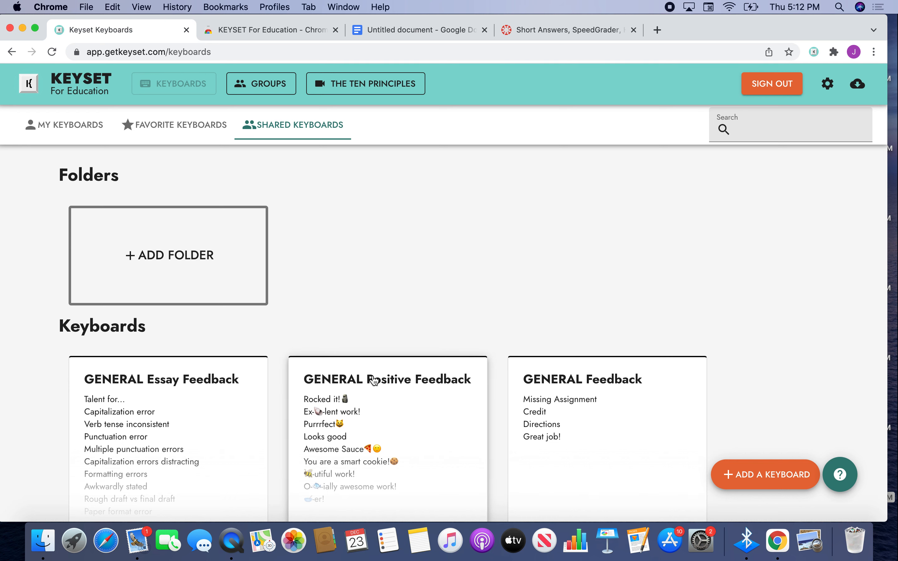
pyautogui.scroll(-2, 429, 409)
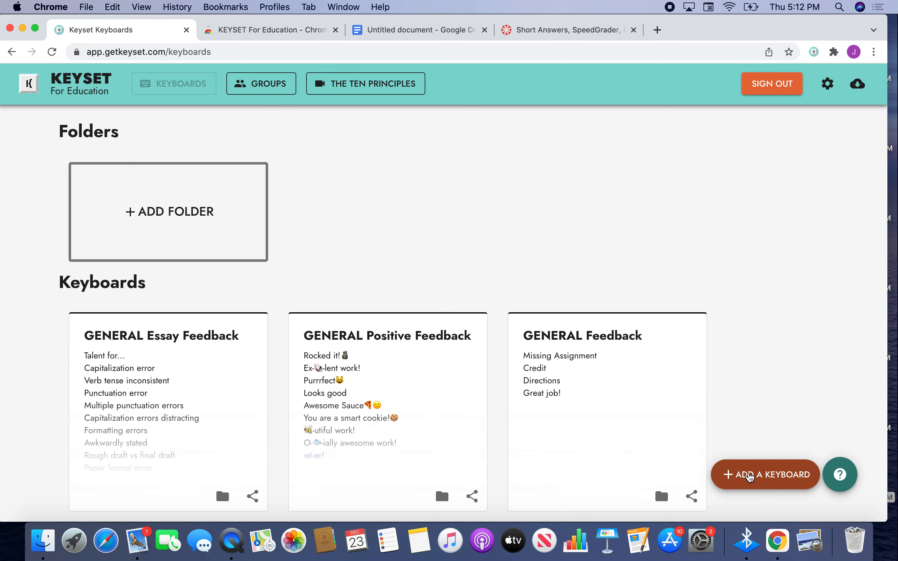
pyautogui.click(750, 476)
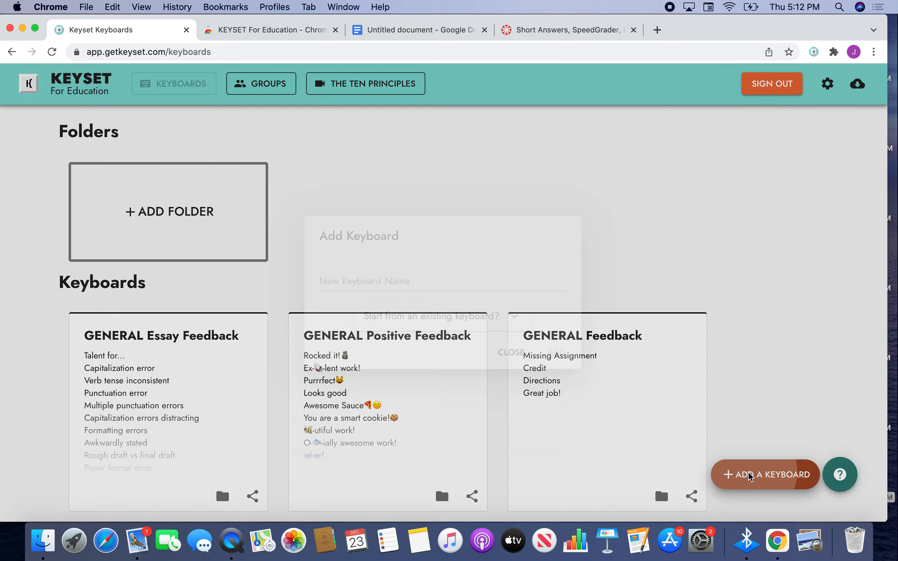
pyautogui.click(353, 282)
pyautogui.write('New Essay')
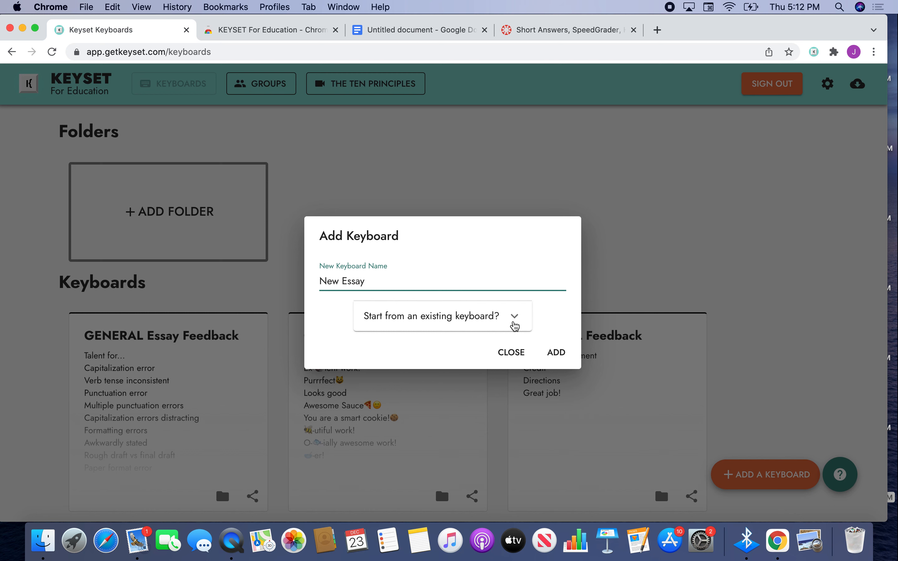
pyautogui.click(557, 354)
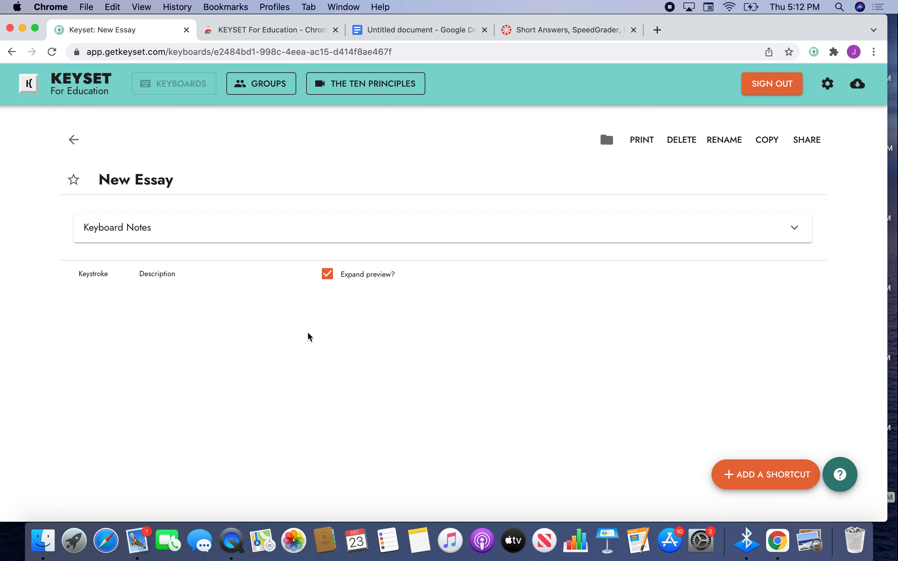
# Add a shortcut to the New Essay keyboard with keystroke g and "Good job!" as both its description and its feedback text
pyautogui.click(760, 479)
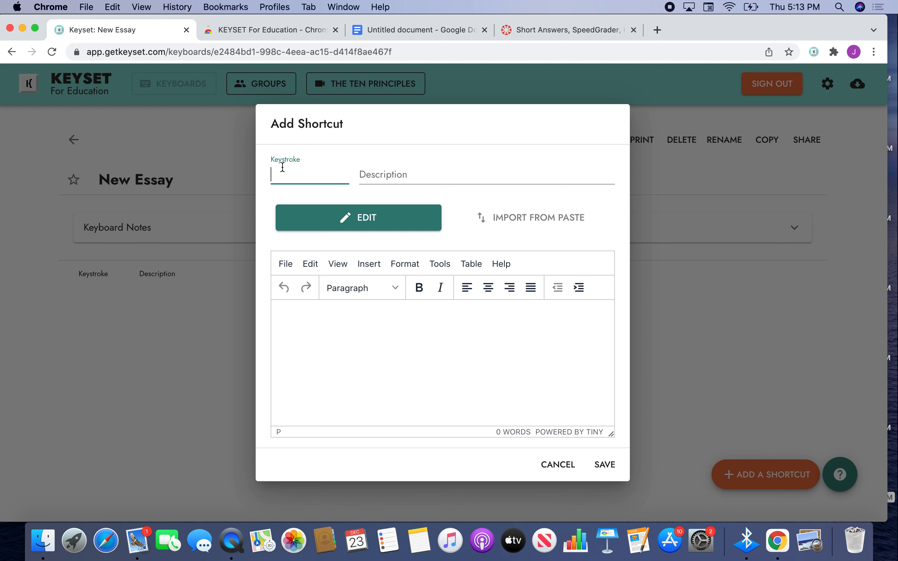
pyautogui.write('g')
pyautogui.click(383, 170)
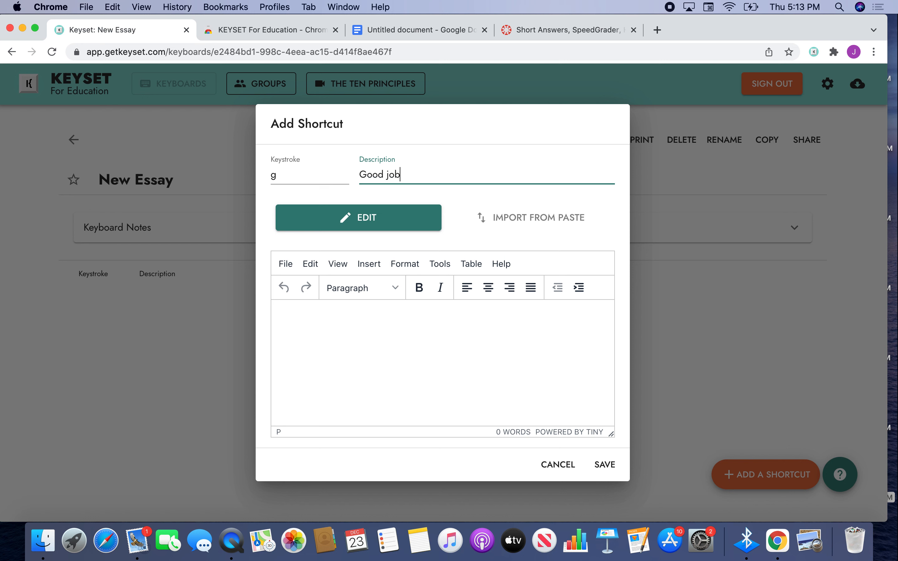
pyautogui.moveTo(416, 173); pyautogui.dragTo(359, 173)
pyautogui.press('super+c')
pyautogui.click(311, 322)
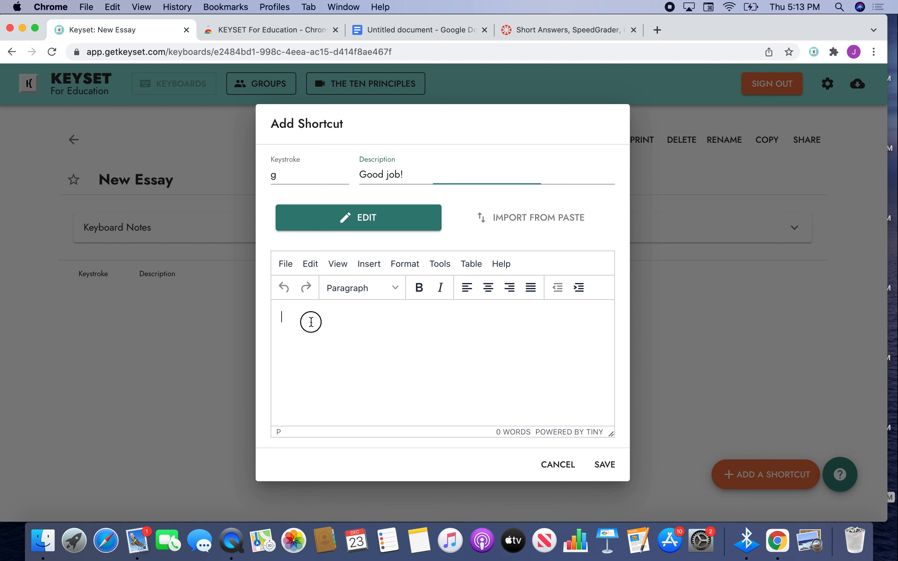
pyautogui.press('super+v')
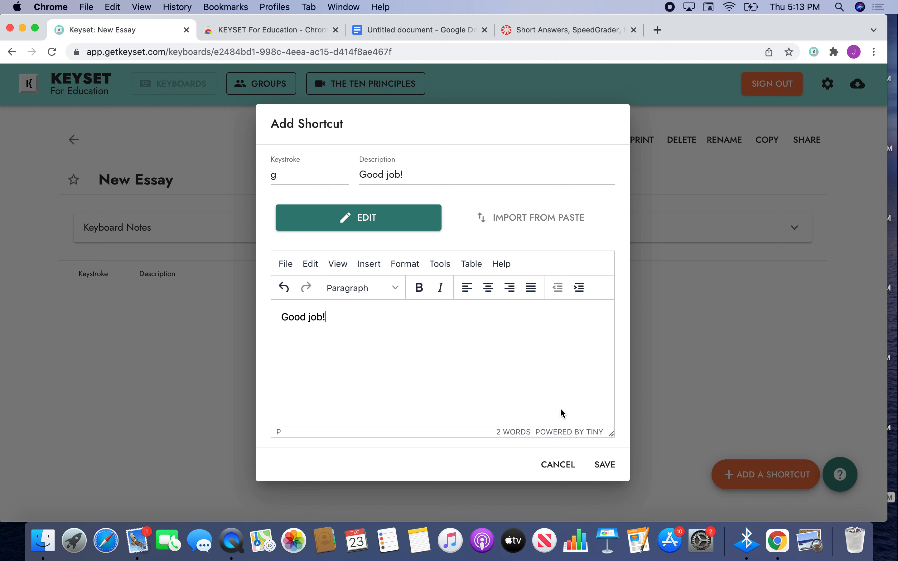
pyautogui.click(604, 464)
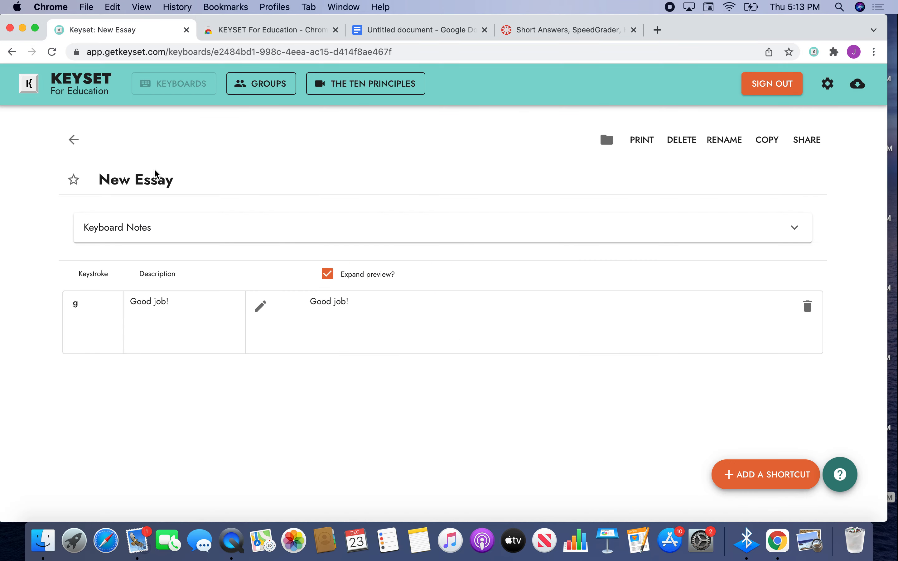
# View the New Essay keyboard from the personal keyboards overview and return to the overview
pyautogui.click(74, 140)
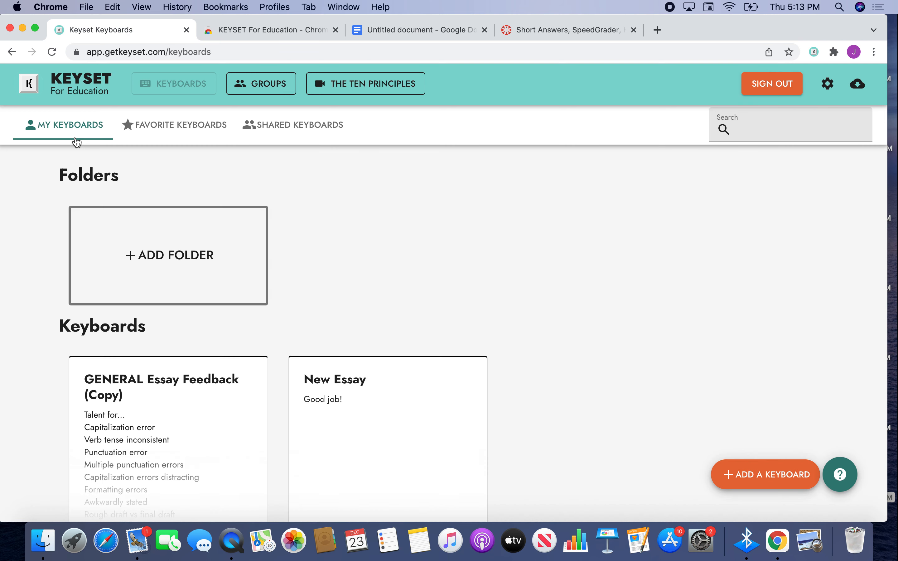
pyautogui.click(345, 380)
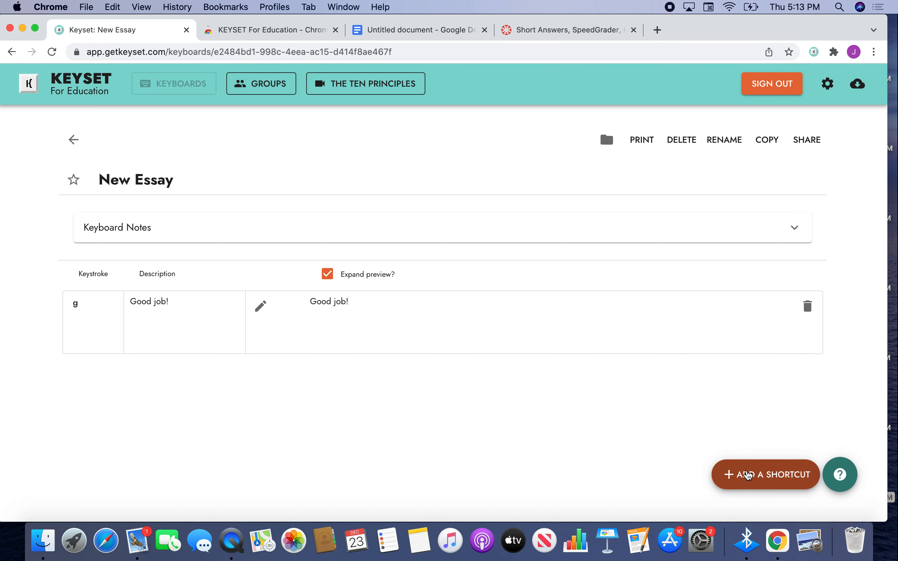
pyautogui.click(71, 140)
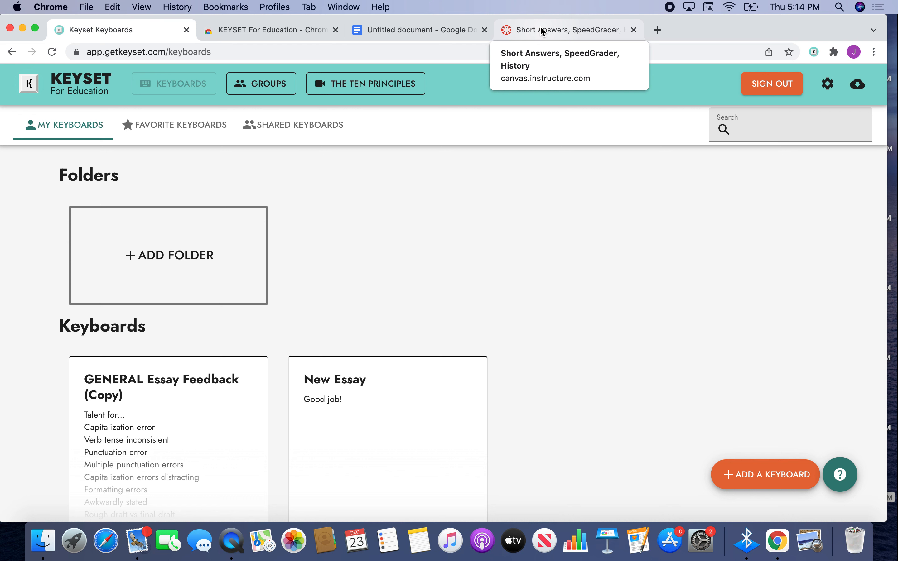
# Switch to the blank Google Docs document and enable the GENERAL Essay Feedback keyboard in the KEYSET extension
pyautogui.click(424, 31)
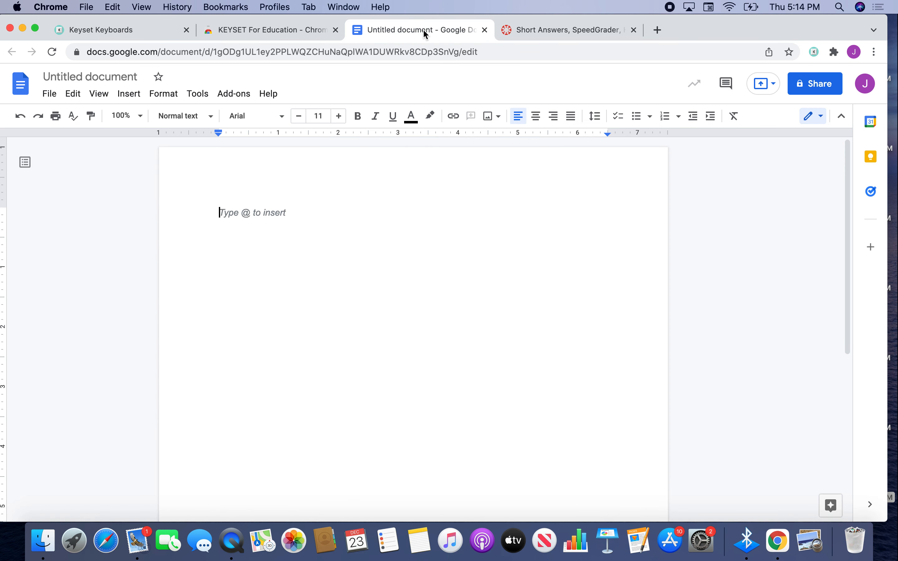
pyautogui.click(815, 53)
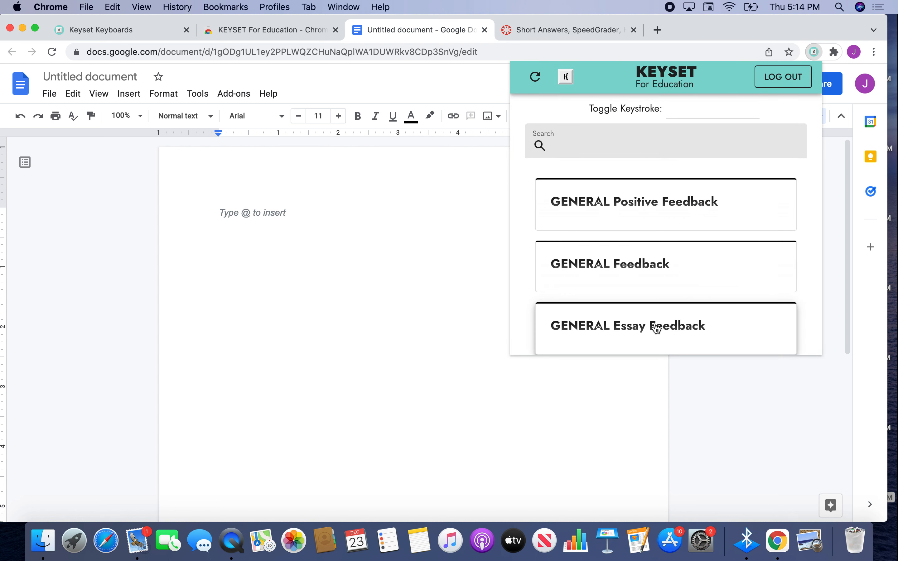
pyautogui.click(633, 323)
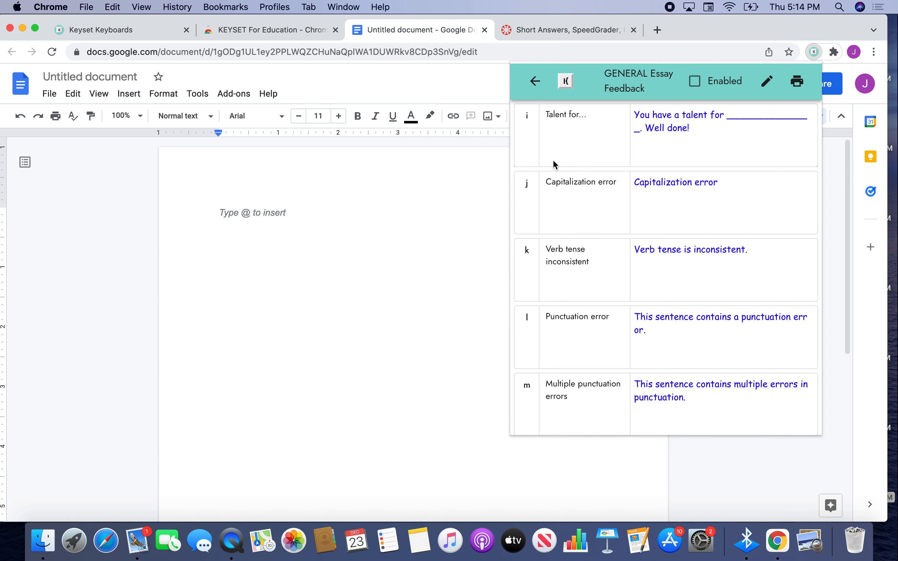
pyautogui.scroll(-10, 592, 241)
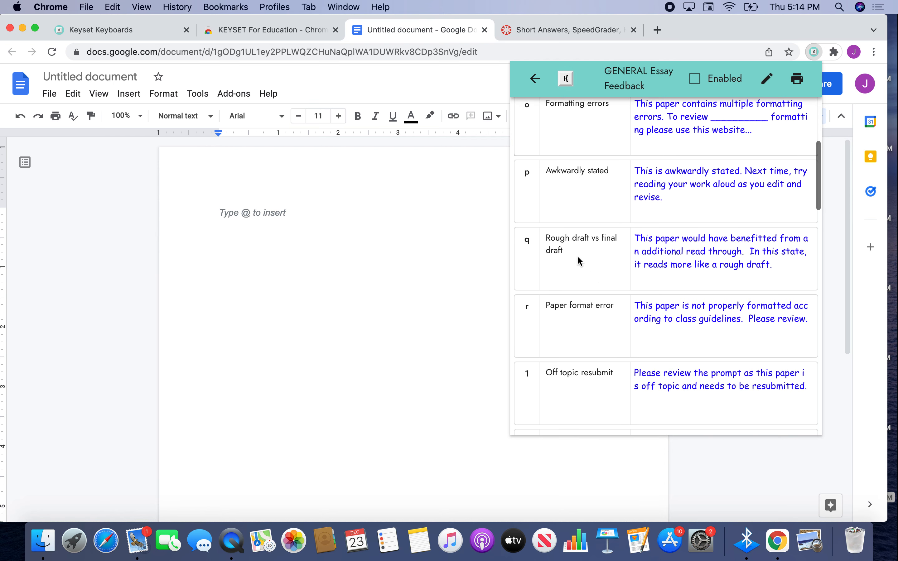
pyautogui.scroll(10, 568, 191)
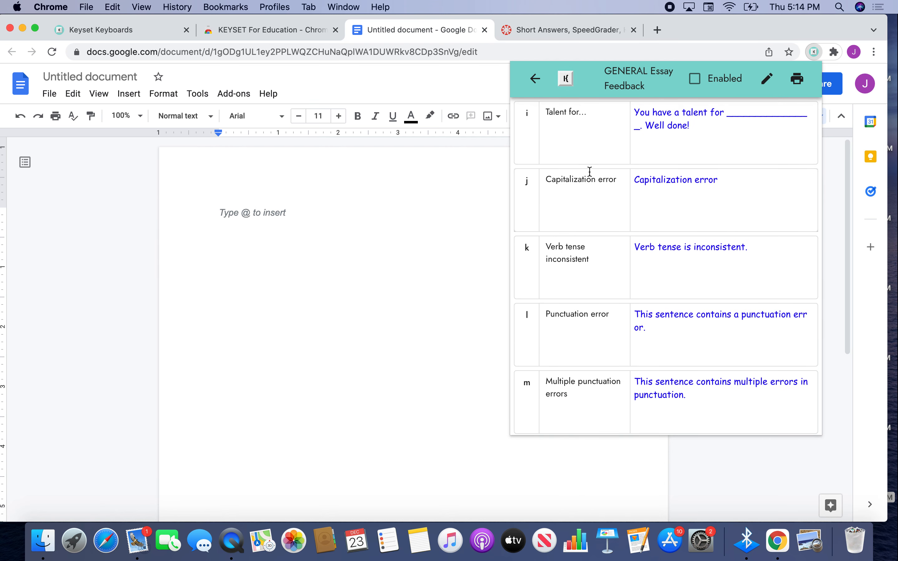
pyautogui.click(696, 79)
pyautogui.click(397, 202)
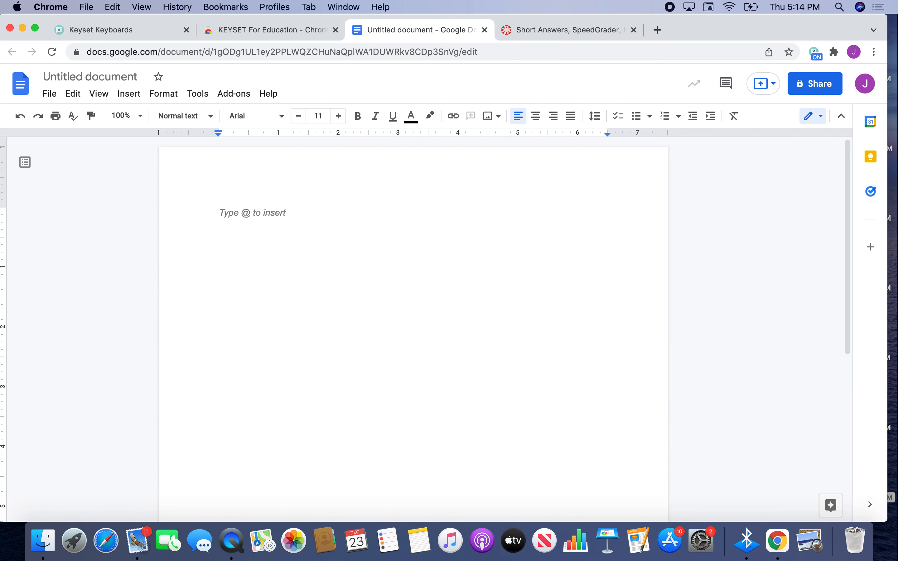
# Reload the document, insert the "Capitalization error" feedback with its j shortcut and remove the list lettering in front of it
pyautogui.click(225, 210)
pyautogui.click(54, 52)
pyautogui.write('Capitalization error')
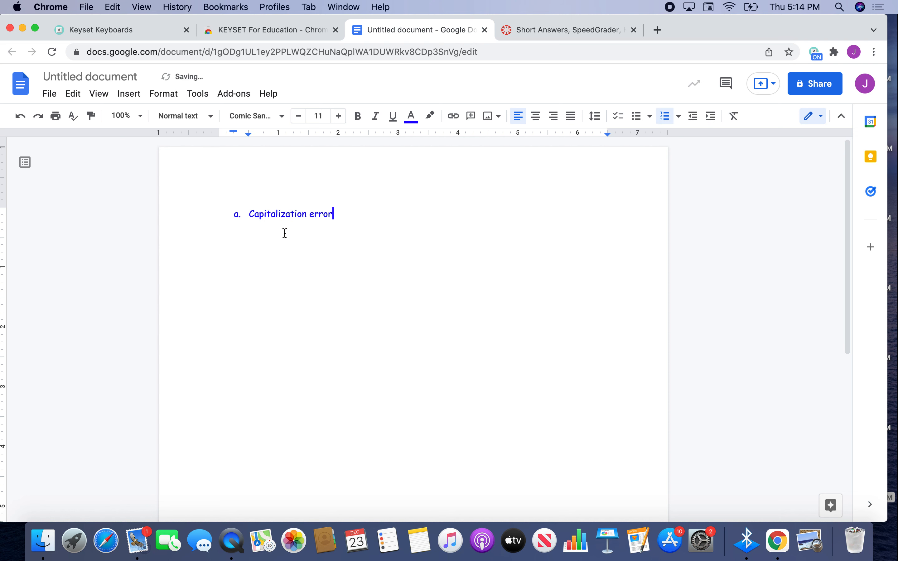
pyautogui.click(250, 214)
pyautogui.press('BackSpace')
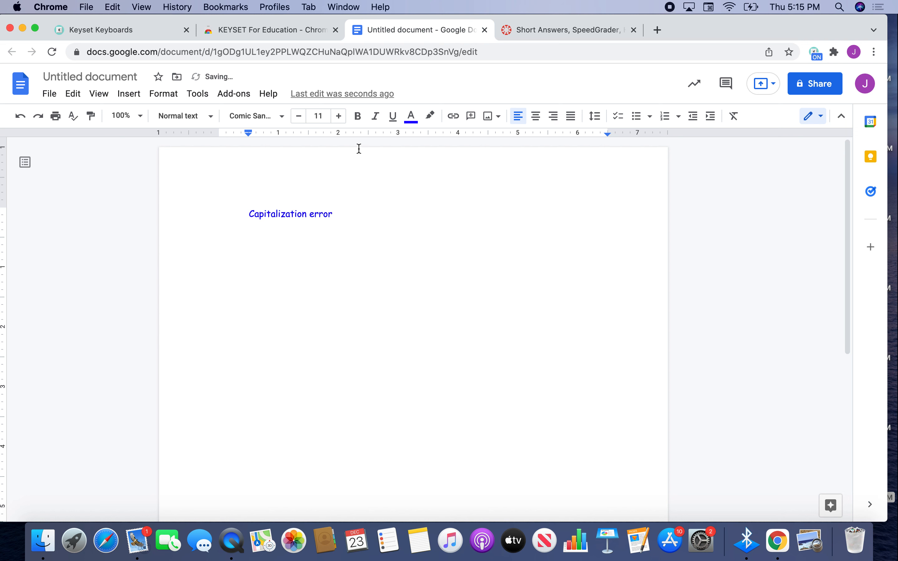
# Start a comment on the word "error" and insert the "Verb tense is inconsistent." feedback with its k shortcut
pyautogui.click(327, 210)
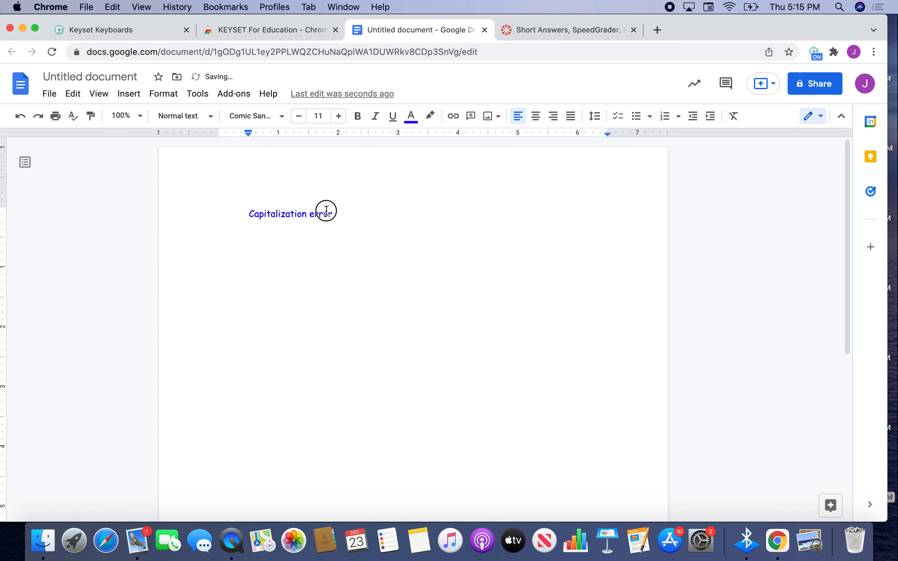
pyautogui.click(471, 116)
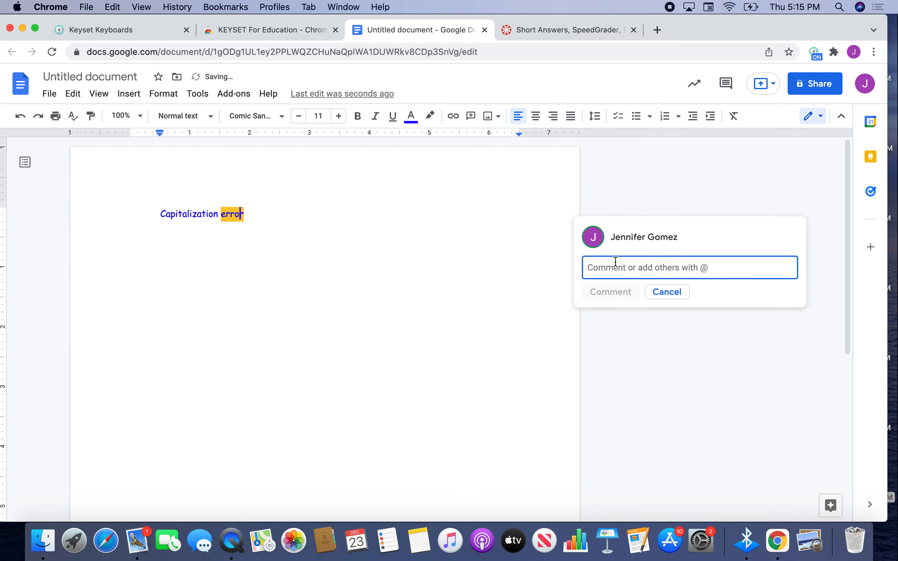
pyautogui.click(815, 51)
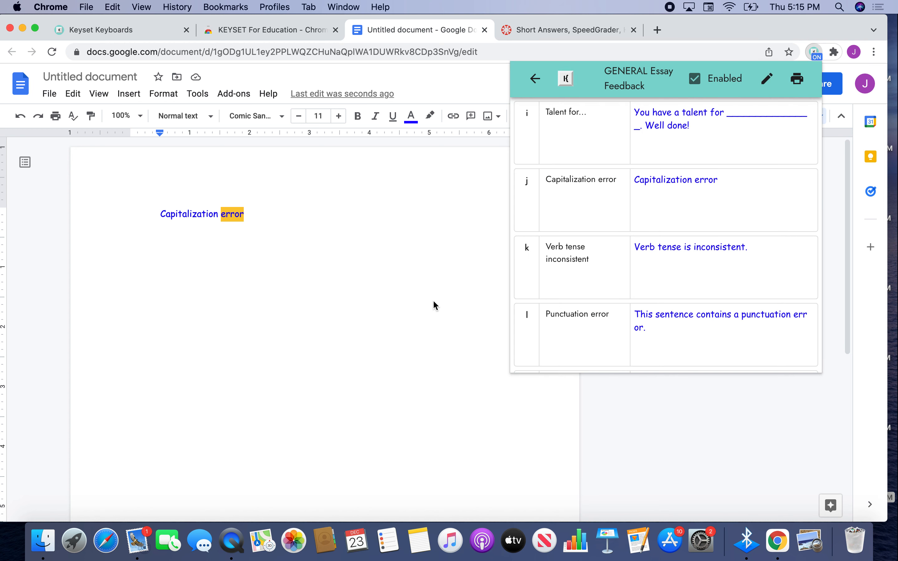
pyautogui.click(445, 303)
pyautogui.write('Verb tense is inconsistent.')
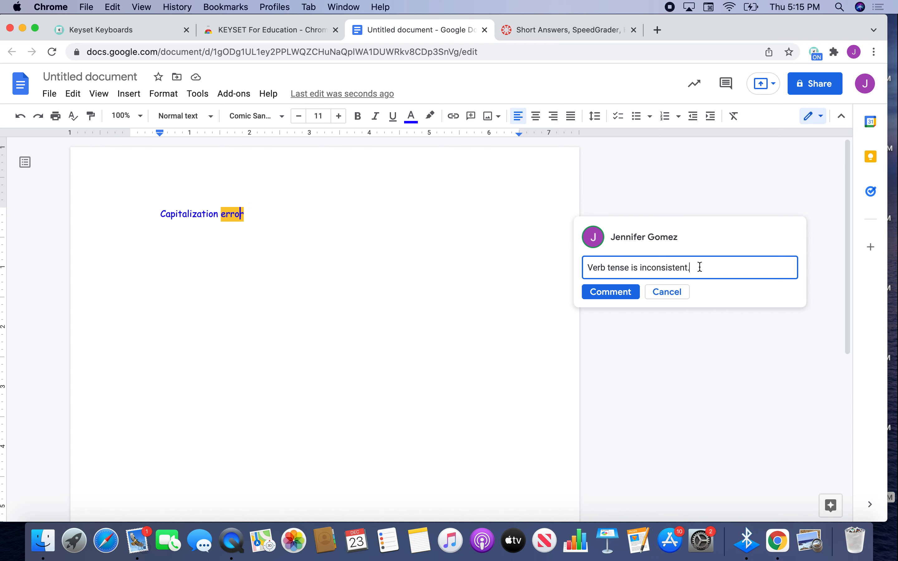
# Add "This evidence does not clearly support the claim being made." and "Capitalization error" as separate paragraphs of the comment and post it
pyautogui.press('Return')
pyautogui.press('Return')
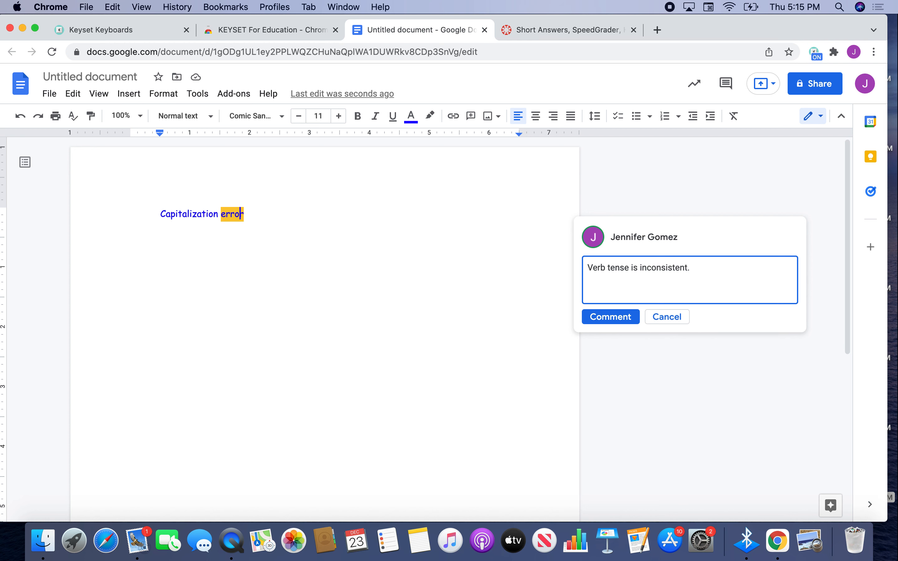
pyautogui.write('This evidence does not clearly support the claim being made.')
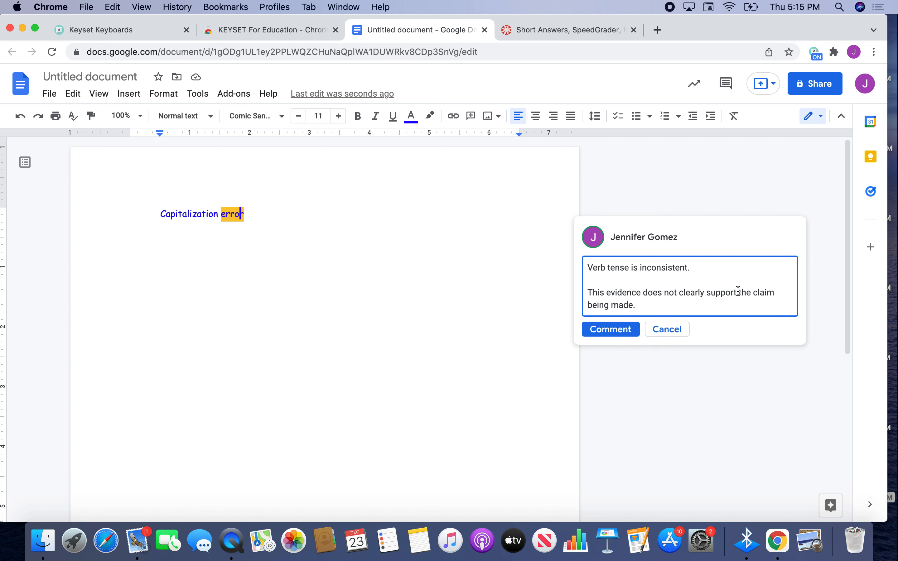
pyautogui.click(815, 53)
pyautogui.click(434, 245)
pyautogui.click(645, 307)
pyautogui.press('Return')
pyautogui.press('Return')
pyautogui.write('Capitalization error')
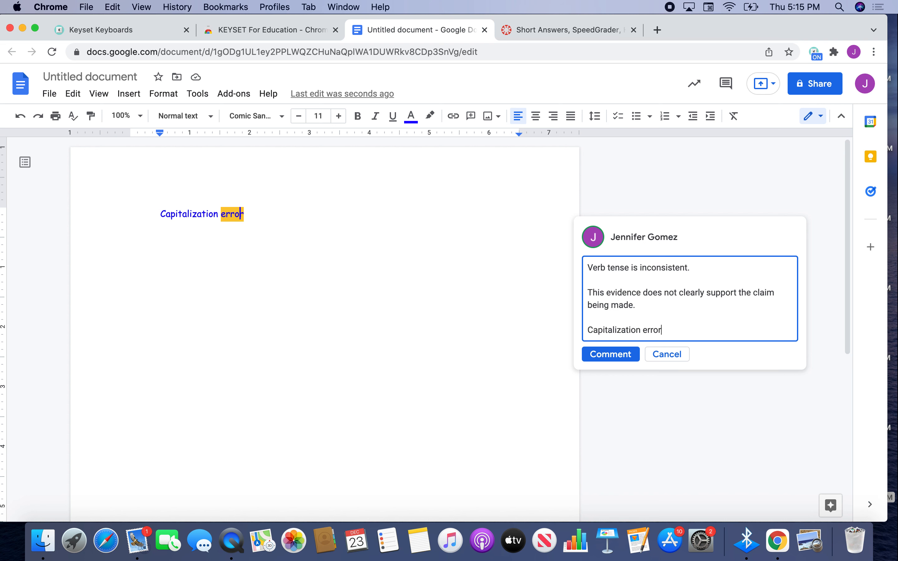
pyautogui.click(619, 355)
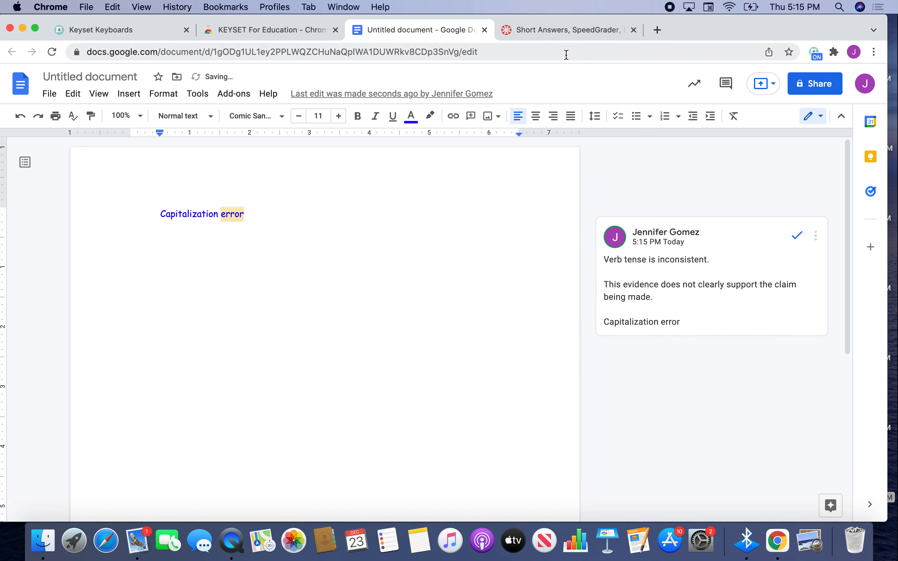
# Switch to Canvas SpeedGrader, reload the page and insert the "Capitalization error" feedback as a draft assignment comment
pyautogui.click(544, 26)
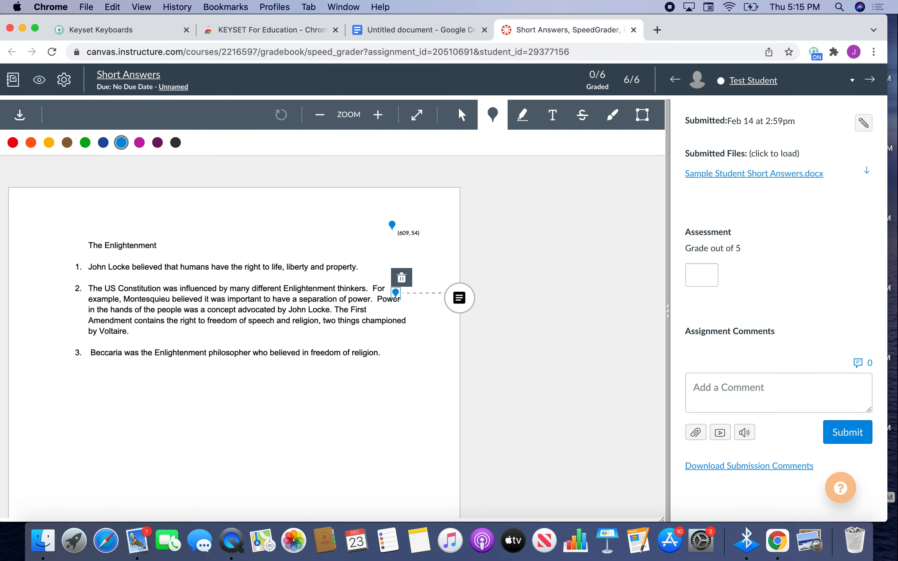
pyautogui.click(713, 394)
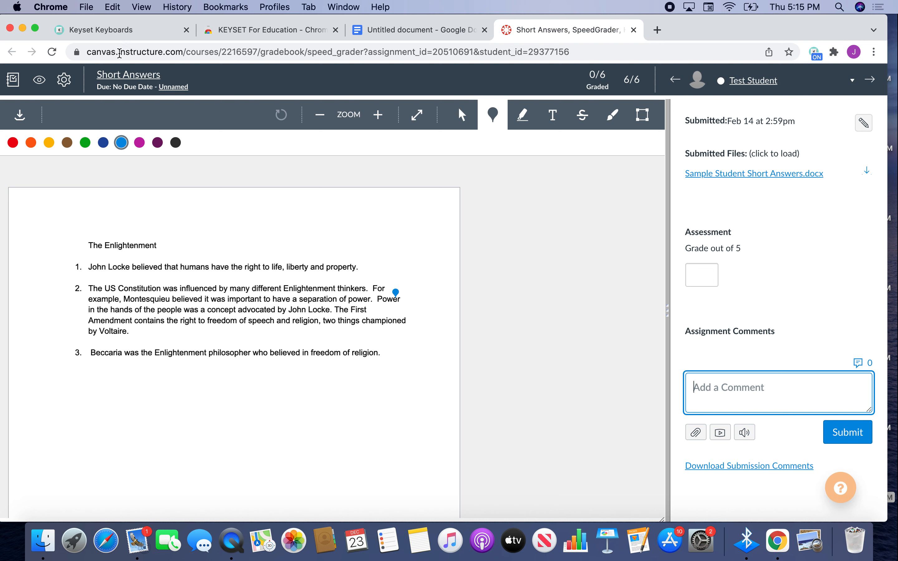
pyautogui.click(52, 51)
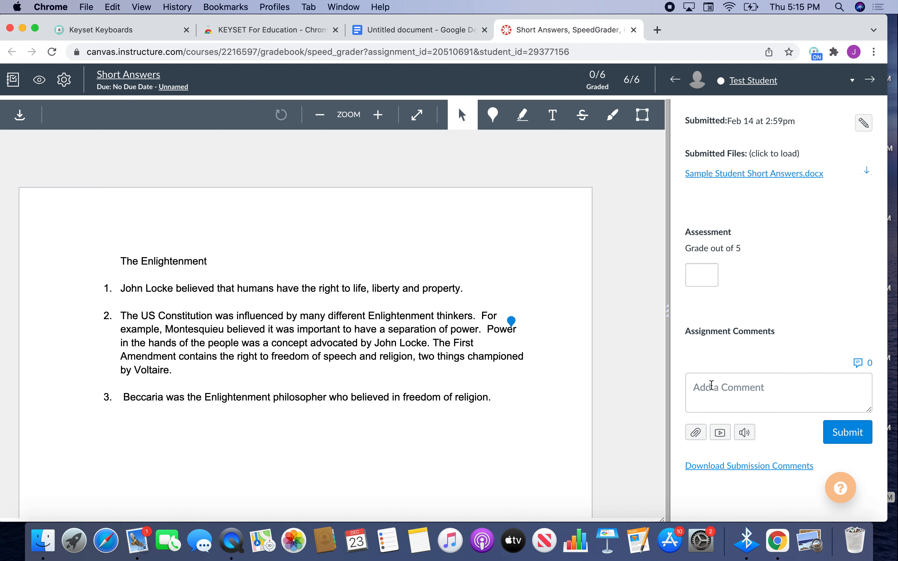
pyautogui.click(712, 386)
pyautogui.write('Capitalization error')
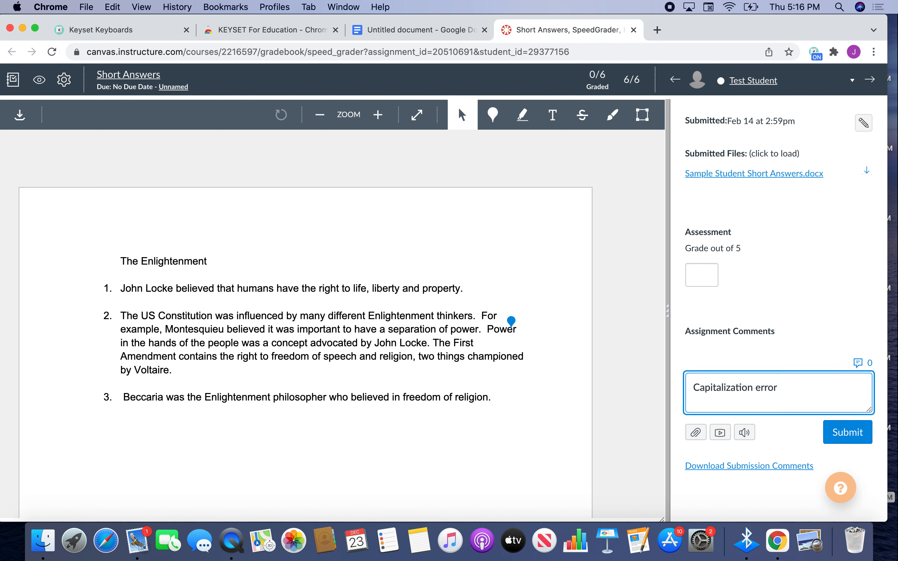
# Place a point annotation on the first answer, near "and property", with the comment "Capitalization error"
pyautogui.click(493, 115)
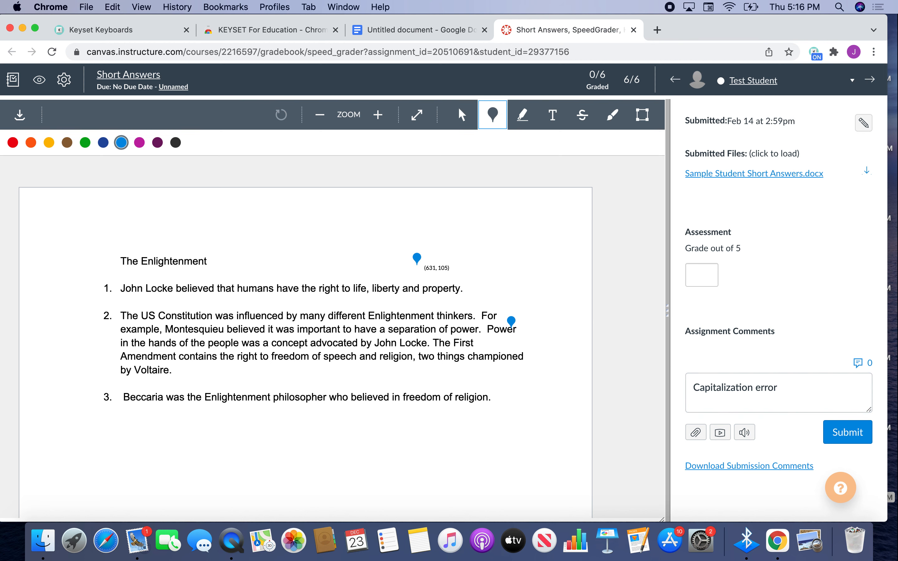
pyautogui.click(412, 279)
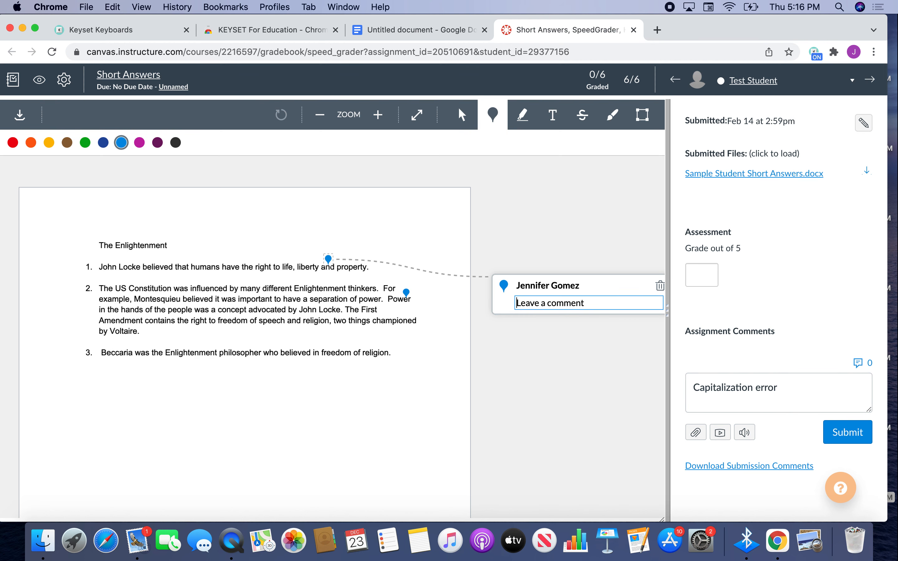
pyautogui.write('Capitalization error')
pyautogui.press('Return')
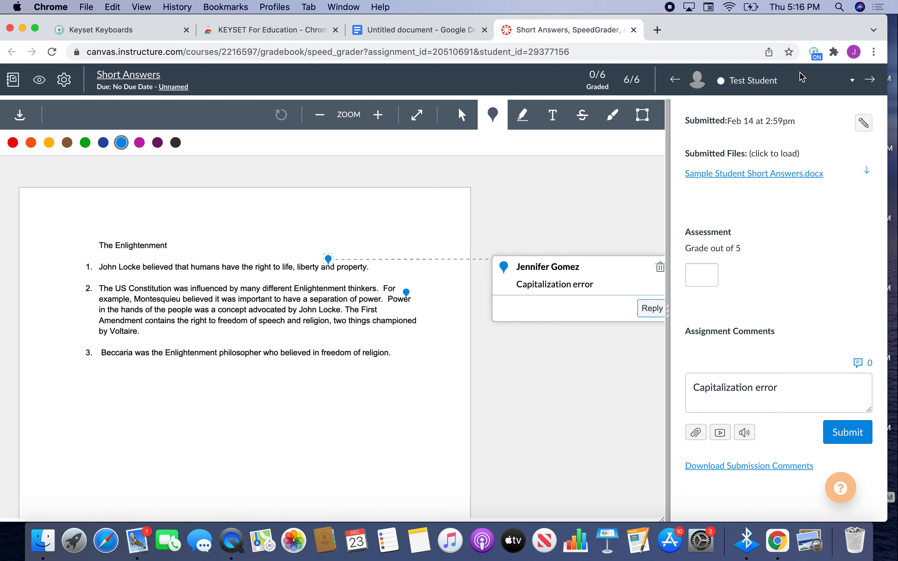
# Refresh the keyboard list in the KEYSET extension and enable the New Essay keyboard
pyautogui.click(815, 52)
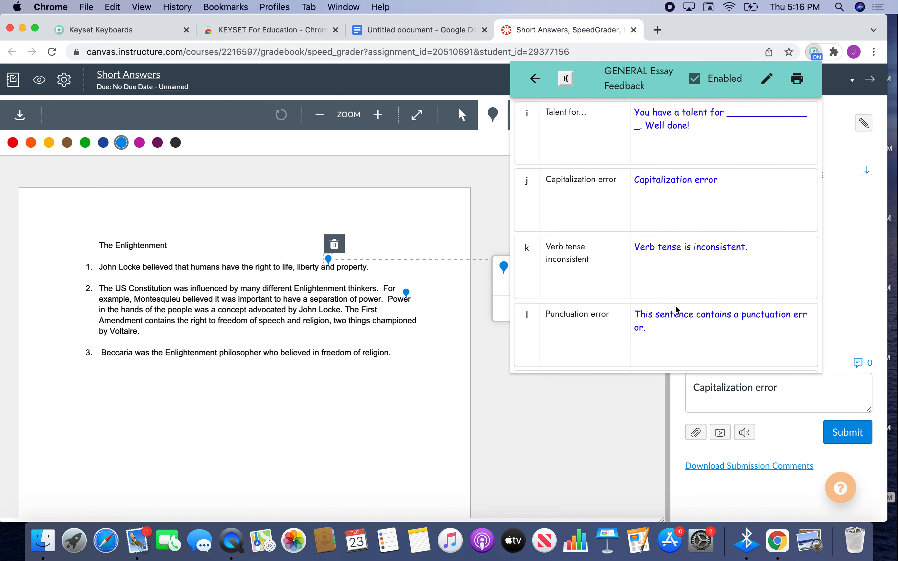
pyautogui.scroll(-20, 677, 310)
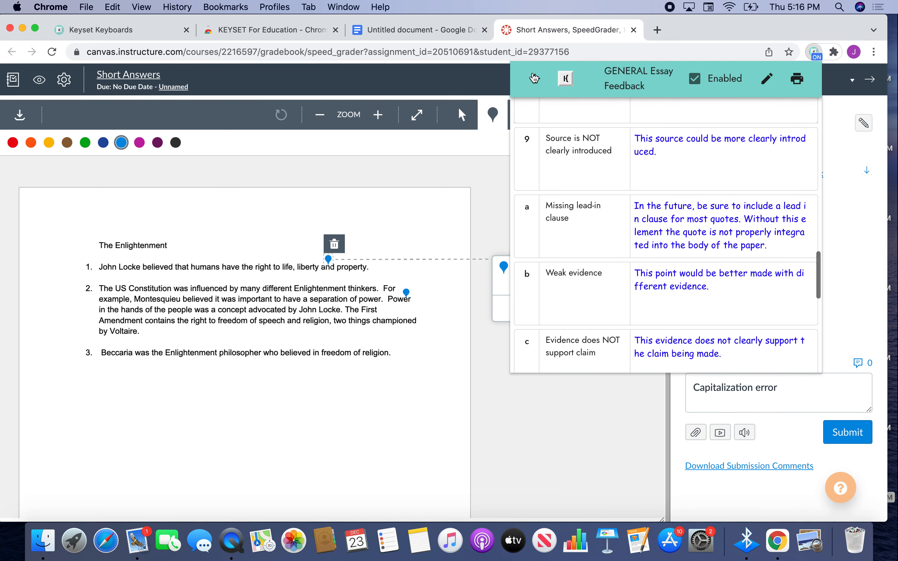
pyautogui.click(535, 79)
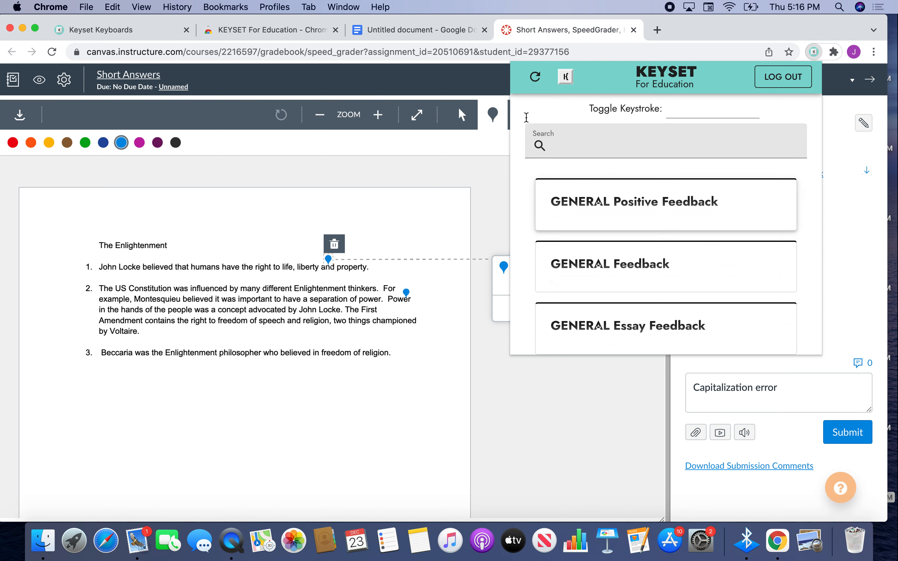
pyautogui.click(537, 75)
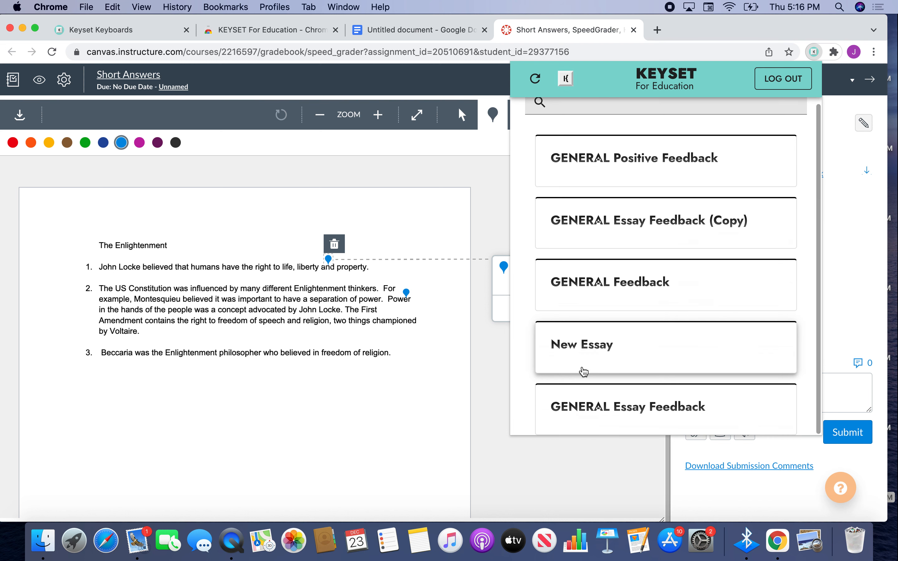
pyautogui.click(581, 351)
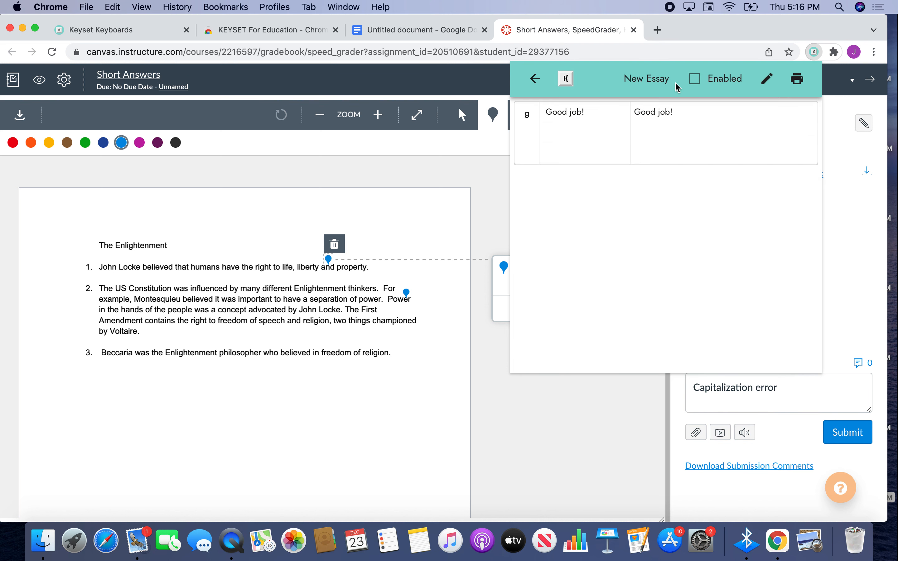
pyautogui.click(695, 79)
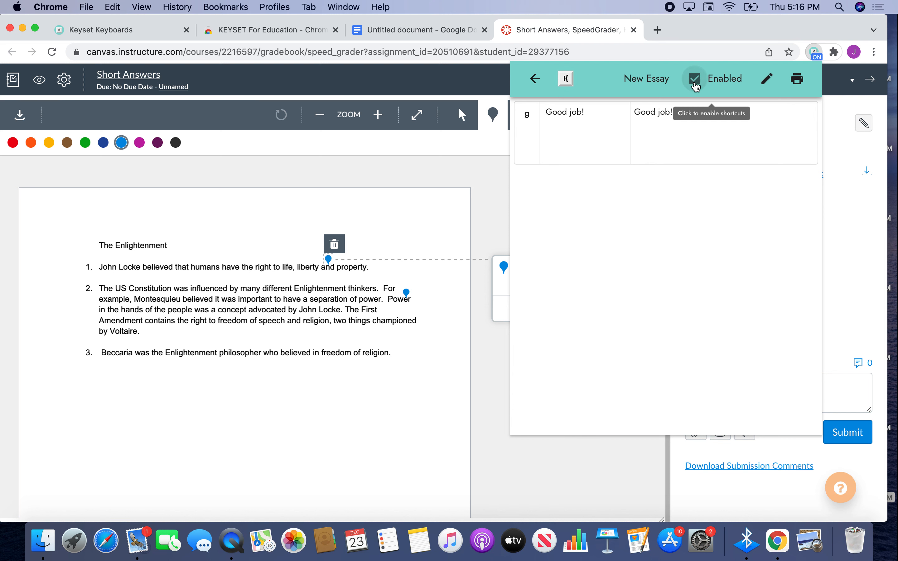
pyautogui.click(475, 420)
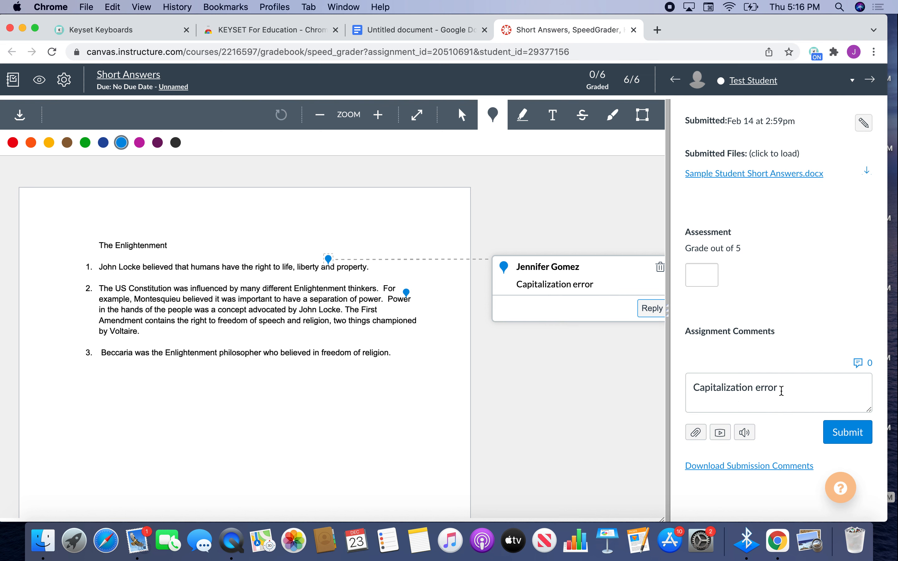
# Add the "Good job!" feedback below "Capitalization error" in the draft assignment comment, leaving a blank line between them
pyautogui.click(782, 391)
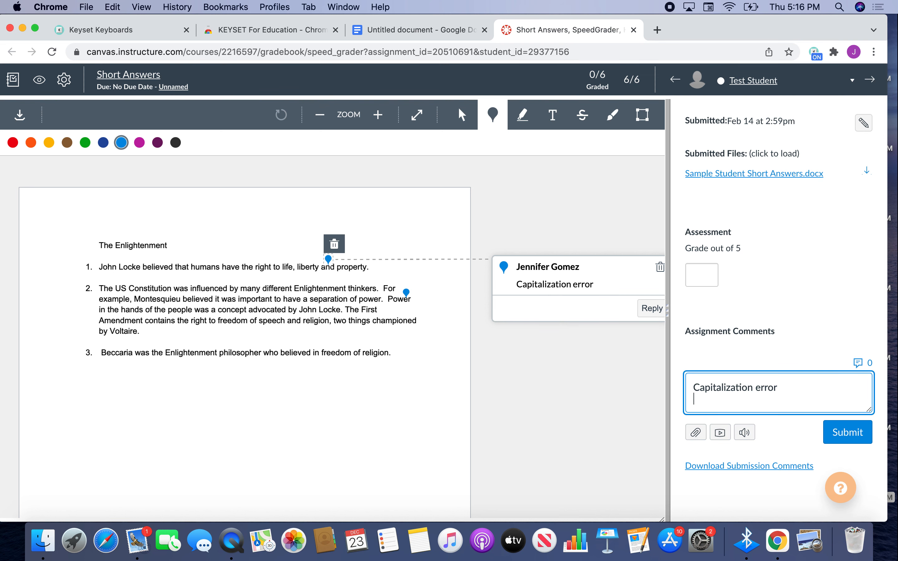
pyautogui.press('Return')
pyautogui.write('Good job!')
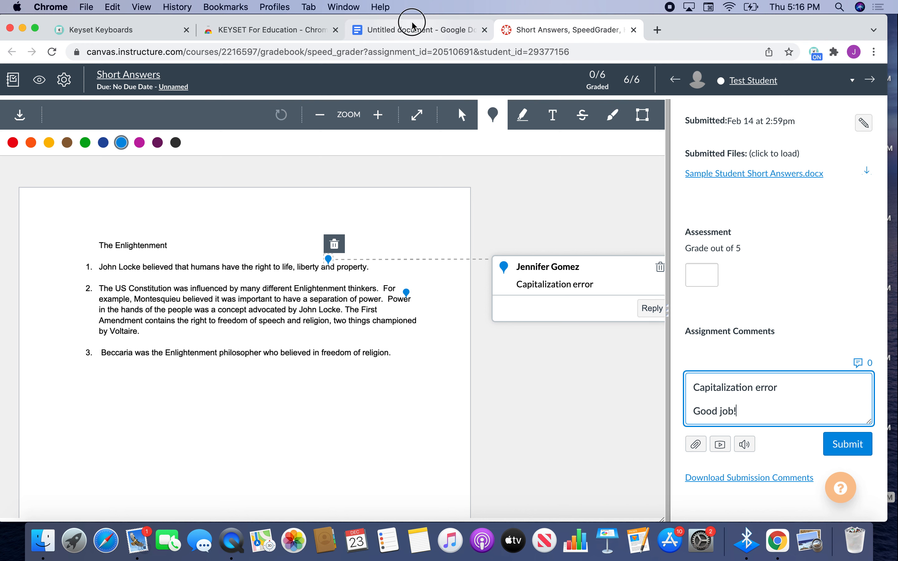
# Return to Google Docs and create a new blank document from the existing one
pyautogui.click(409, 33)
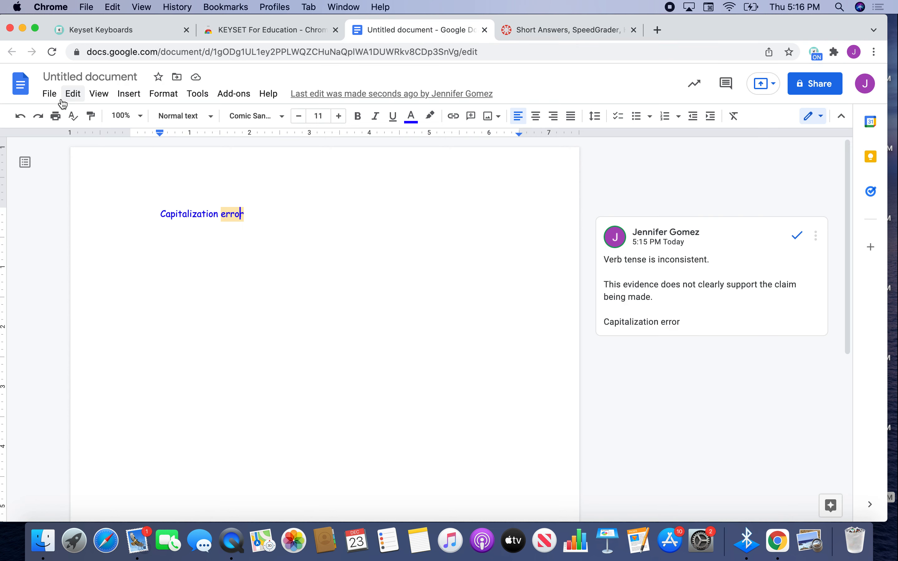
pyautogui.click(50, 95)
pyautogui.moveTo(62, 162)
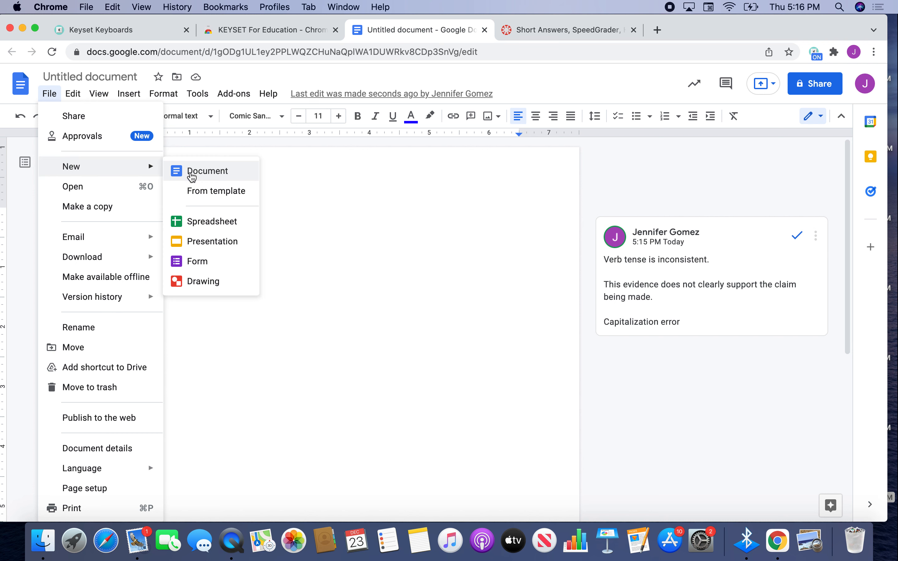
pyautogui.click(194, 178)
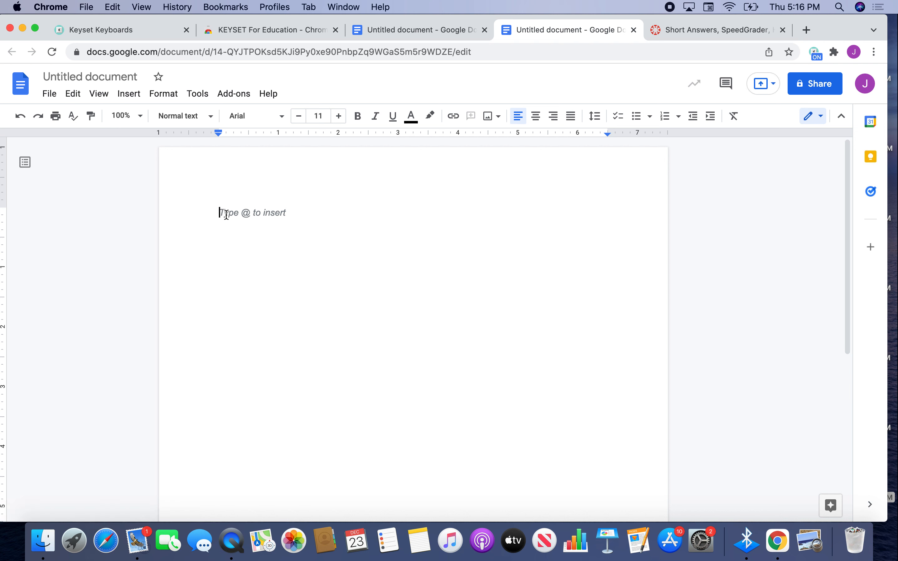
# Insert the "Good job!" feedback from the New Essay keyboard into the blank document, followed by a new line
pyautogui.write('Good job!')
pyautogui.press('Return')
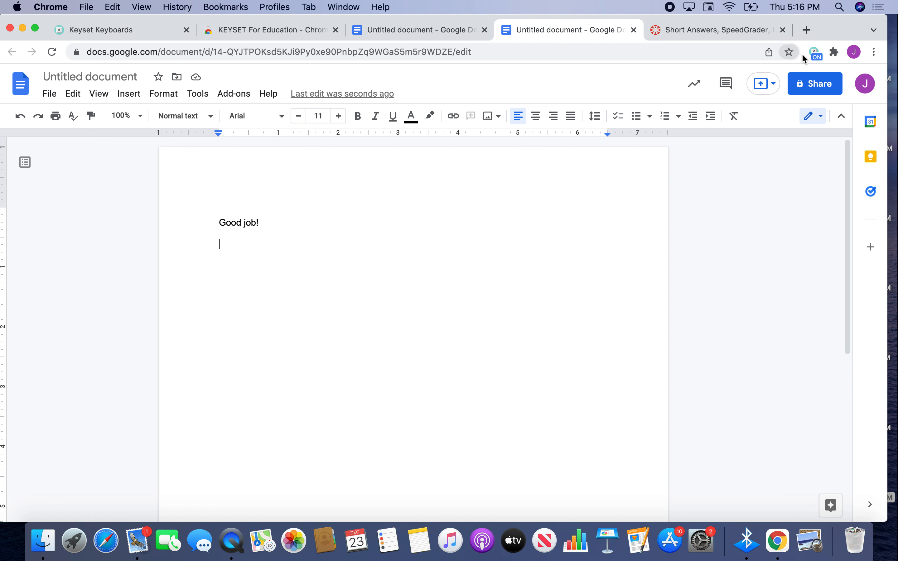
# Open the shared GENERAL Feedback keyboard in the KEYSET web app and review its shortcuts and their feedback text
pyautogui.click(115, 29)
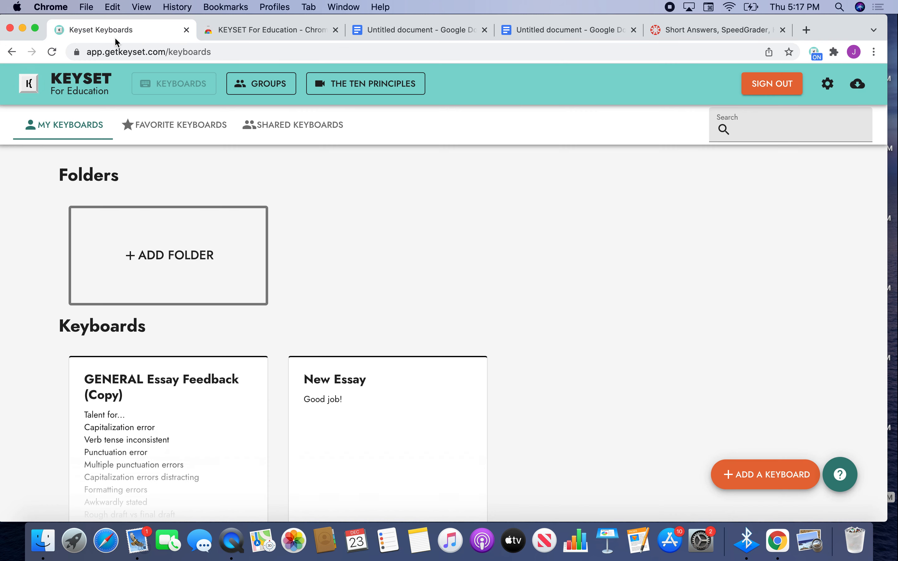
pyautogui.click(293, 125)
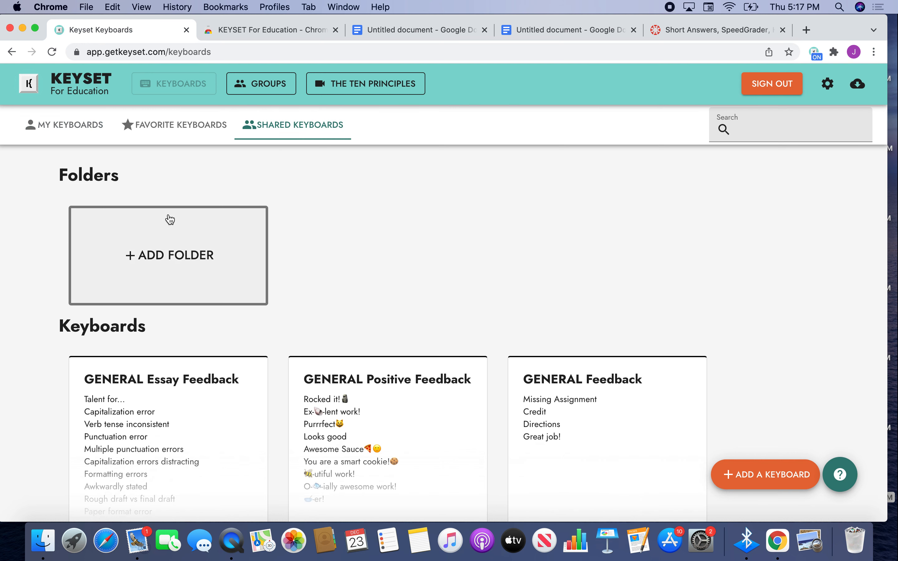
pyautogui.scroll(-2, 360, 442)
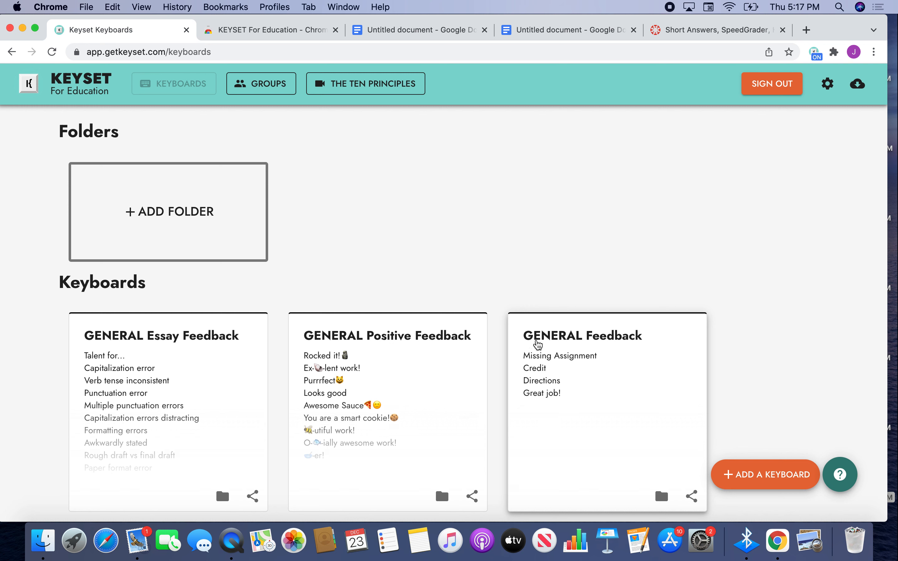
pyautogui.click(541, 339)
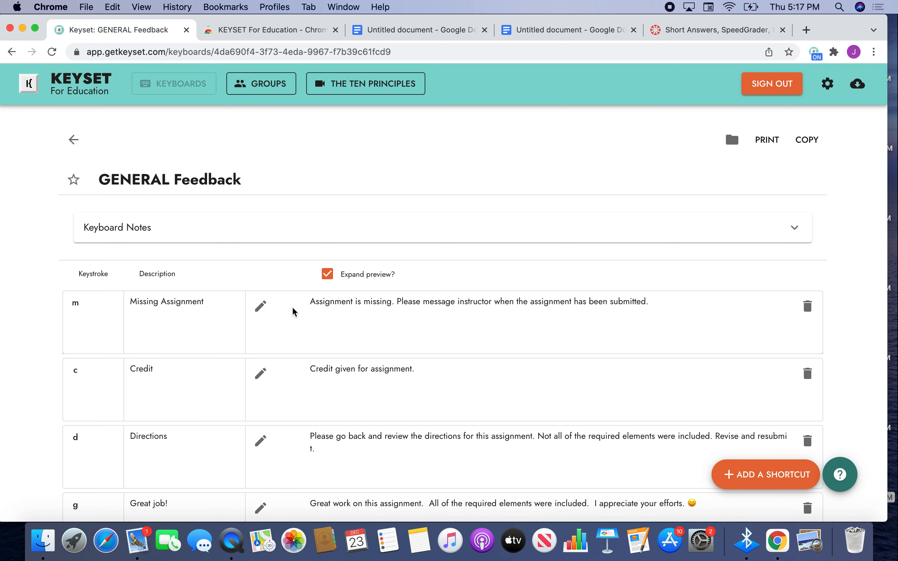
pyautogui.scroll(-5, 430, 403)
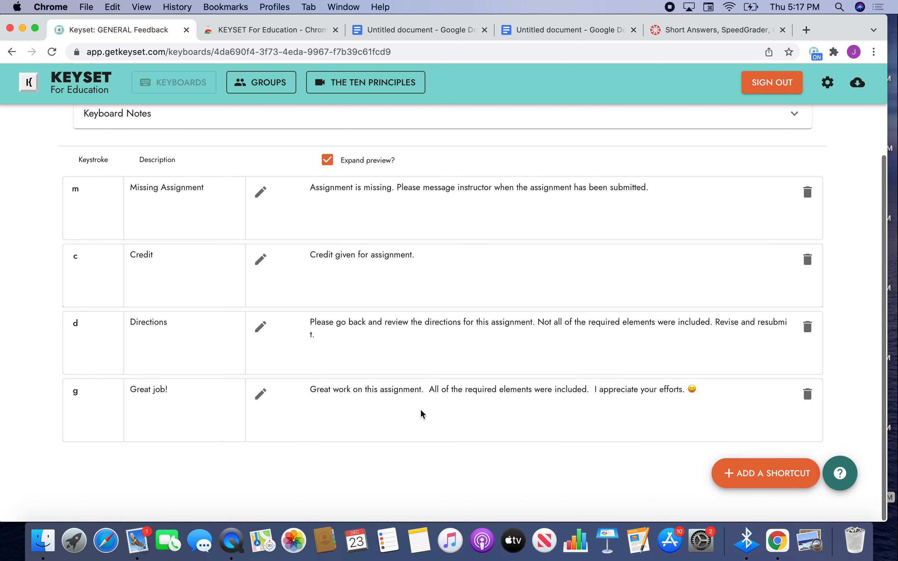
pyautogui.scroll(5, 423, 414)
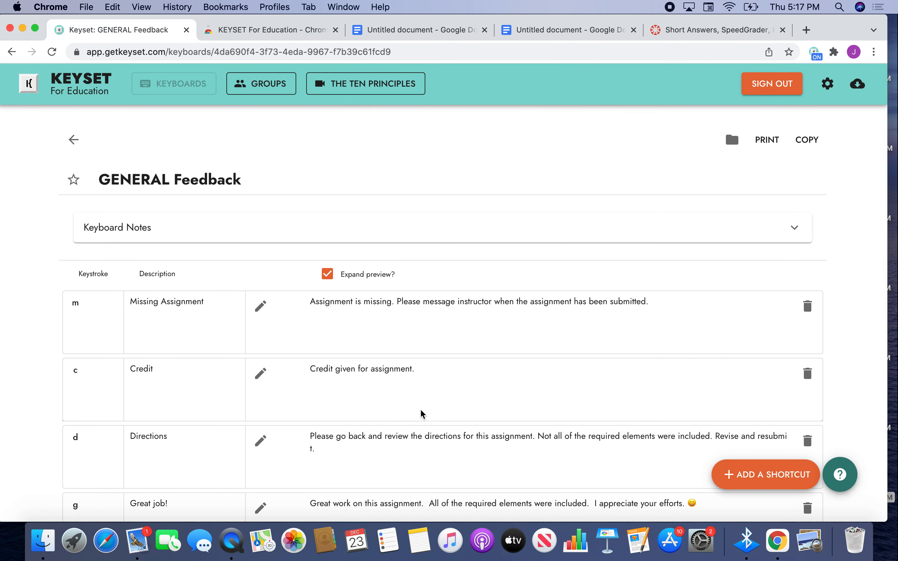